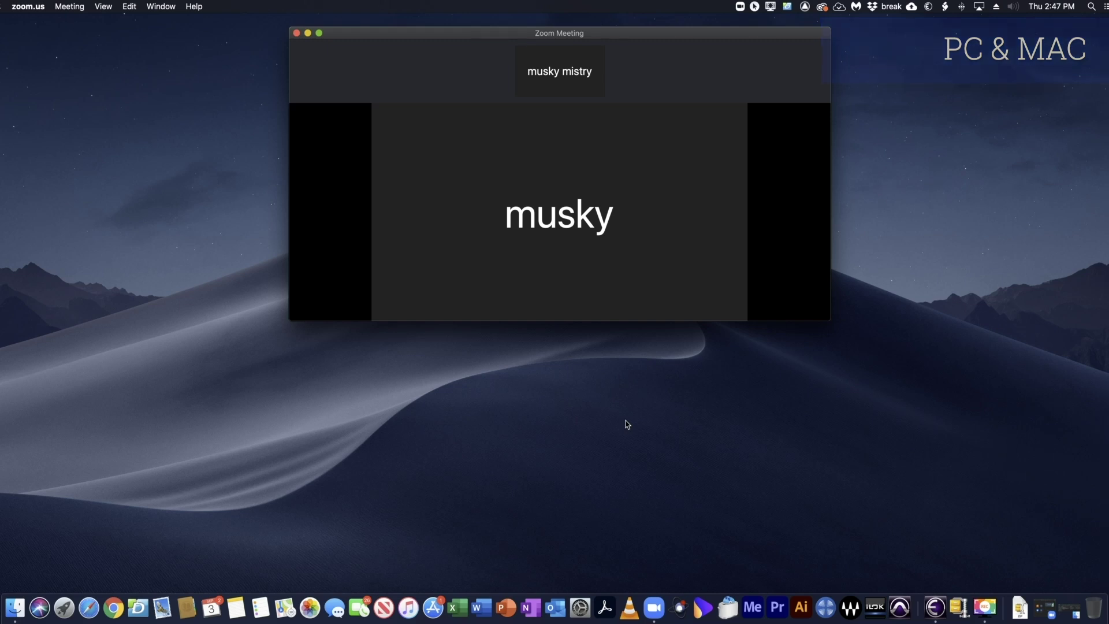
Open the meeting's group chat and the Participants (2) panel beside the meeting window
mouse_move(635, 202)
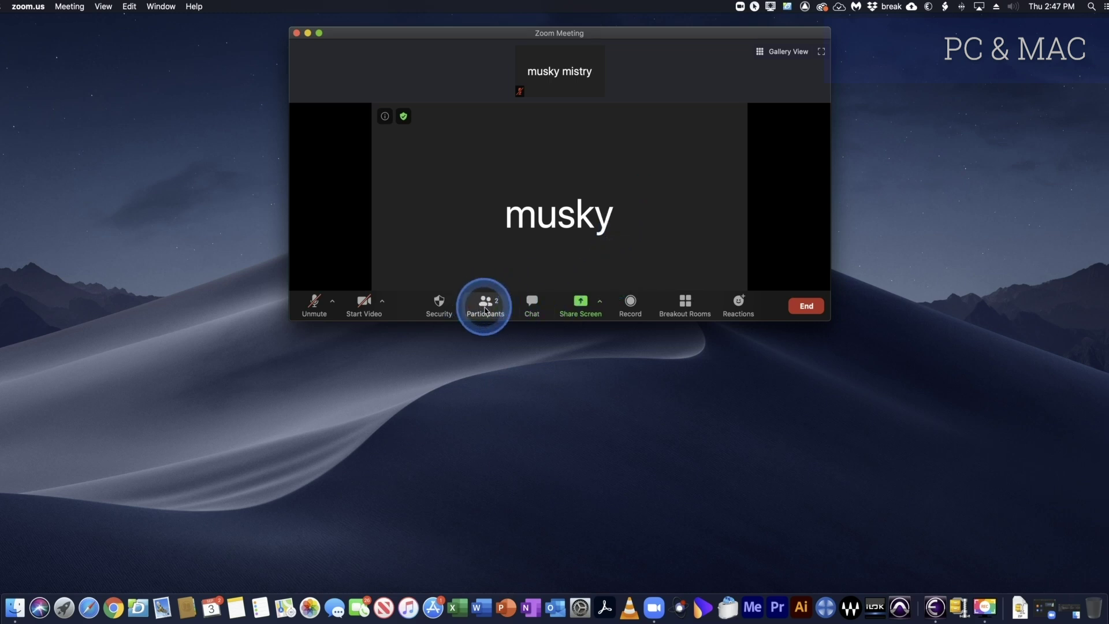
left_click(532, 306)
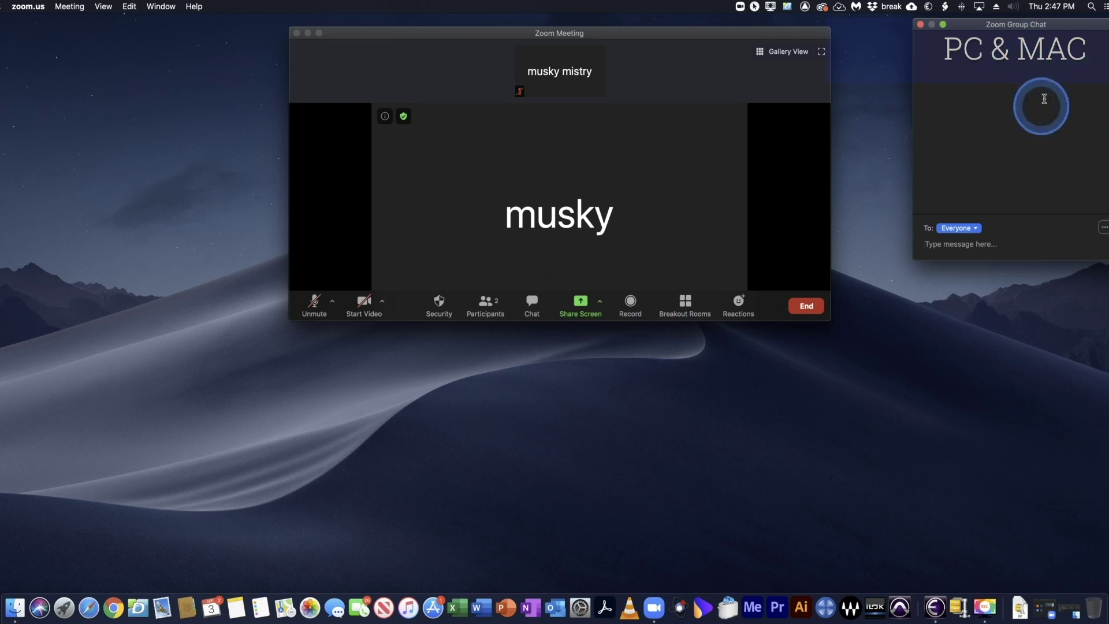
left_click(478, 309)
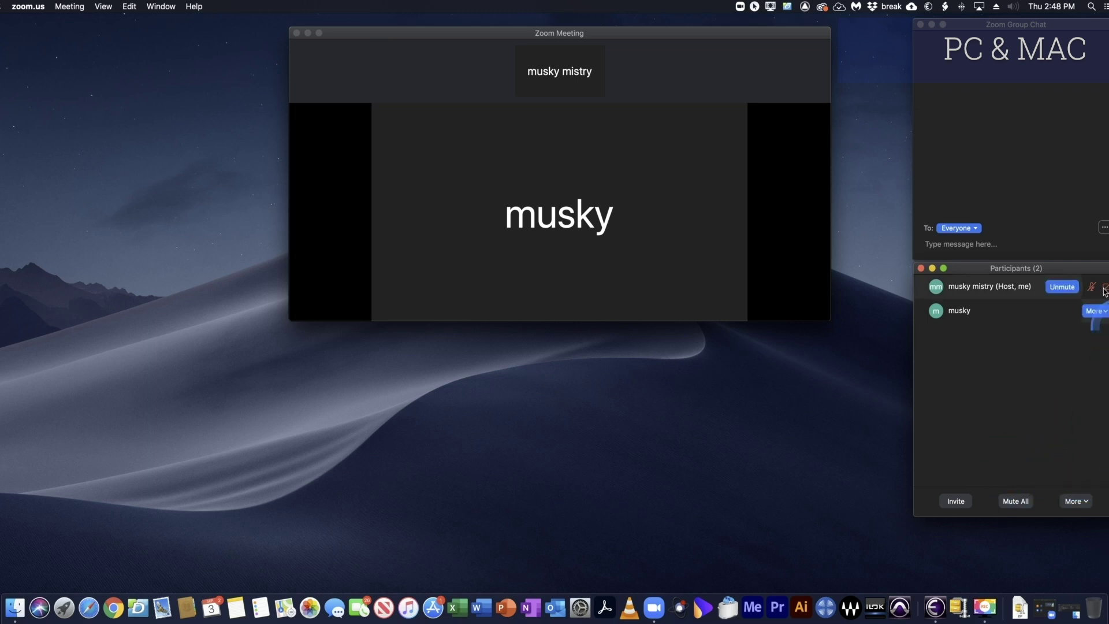
Mute all participants, then open the More options menu and close it again
left_click(1012, 505)
left_click(1088, 503)
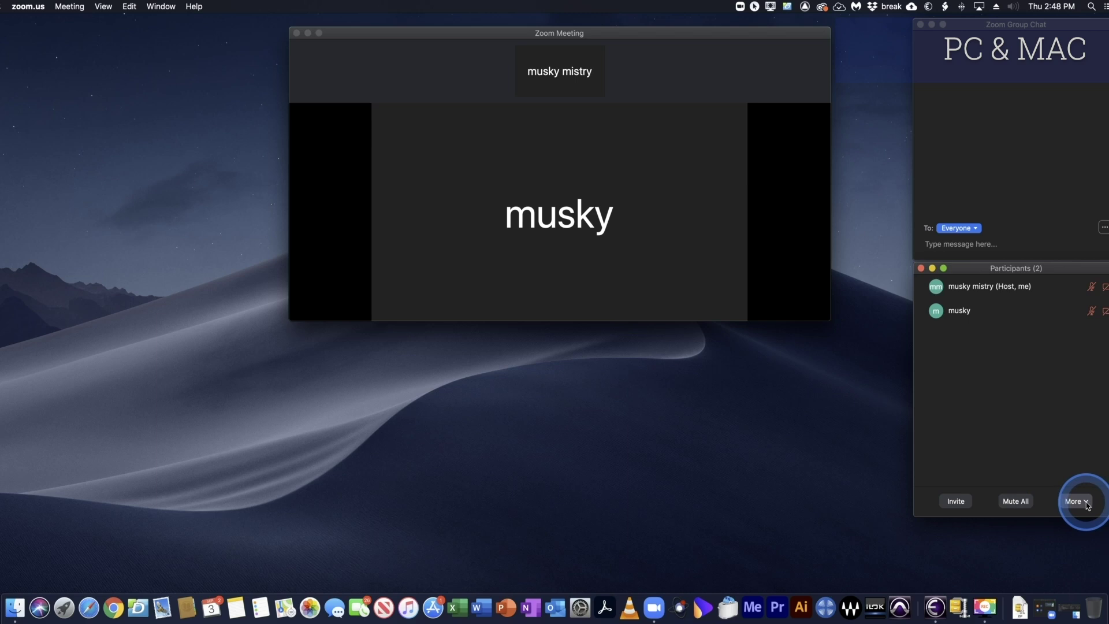
left_click(999, 564)
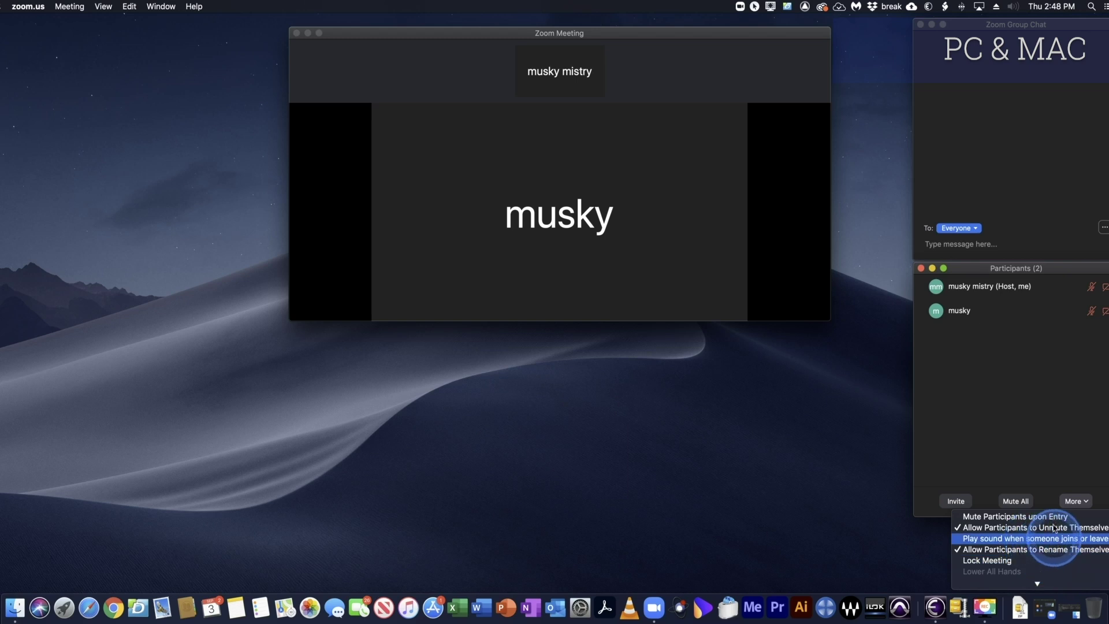
left_click(1006, 365)
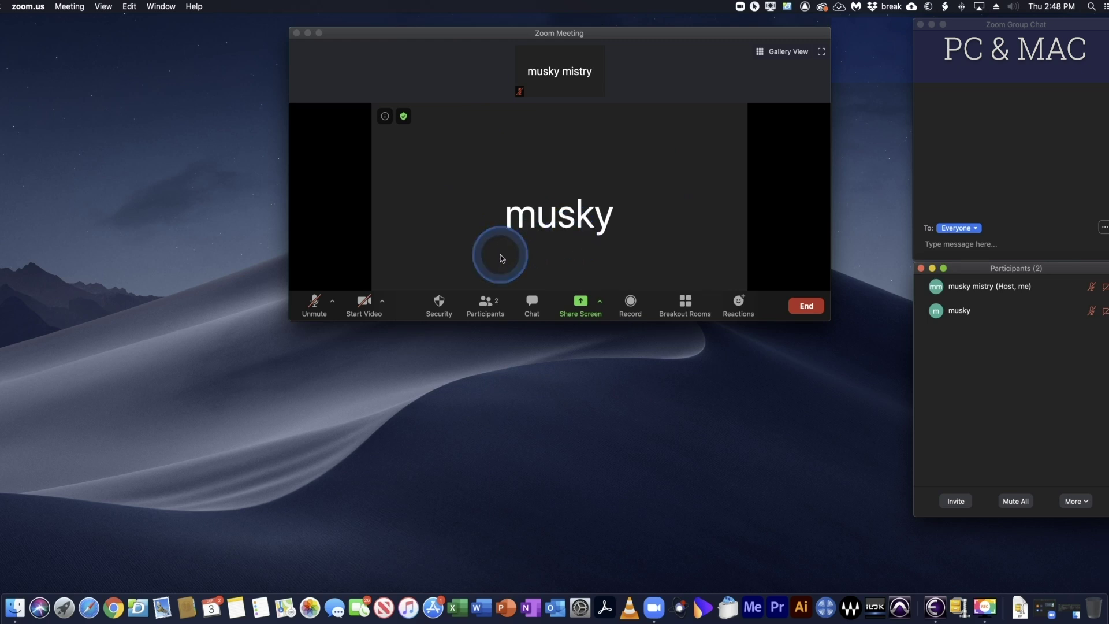
left_click(585, 303)
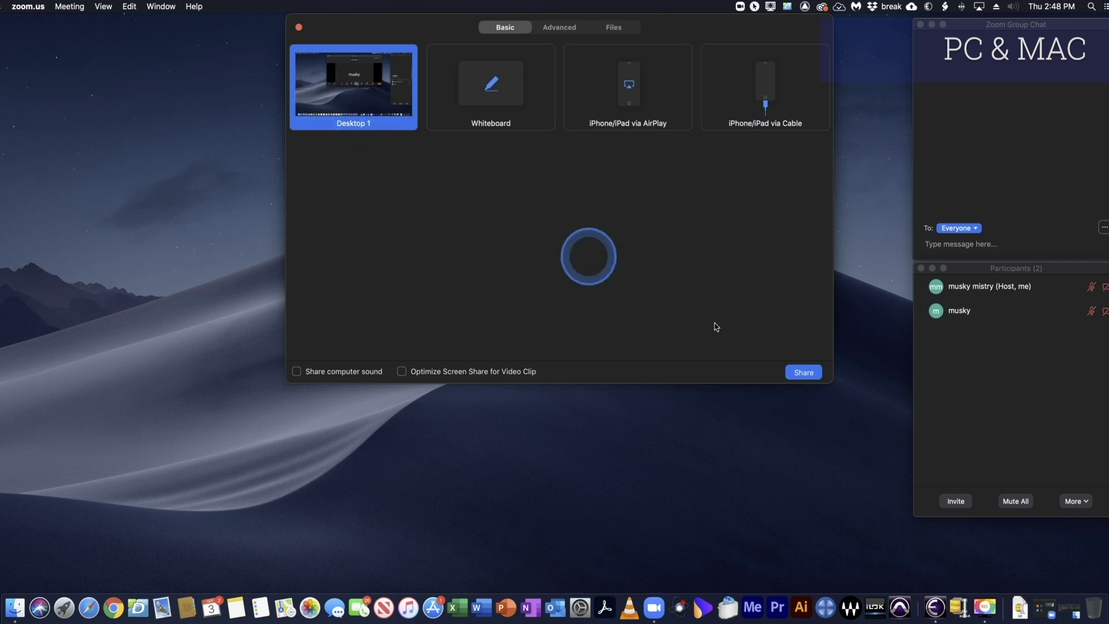
left_click(299, 27)
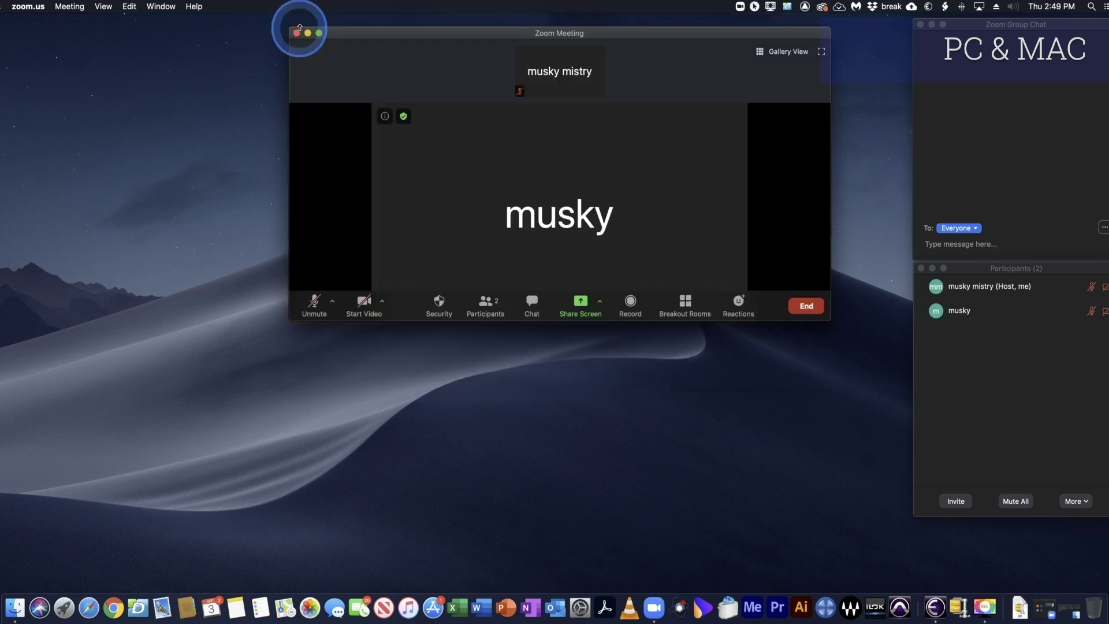
Launch VLC, load Pep_CL_06_Understanding_EN_US.mkv from the zoom folder, and pause at 00:03
left_click(631, 610)
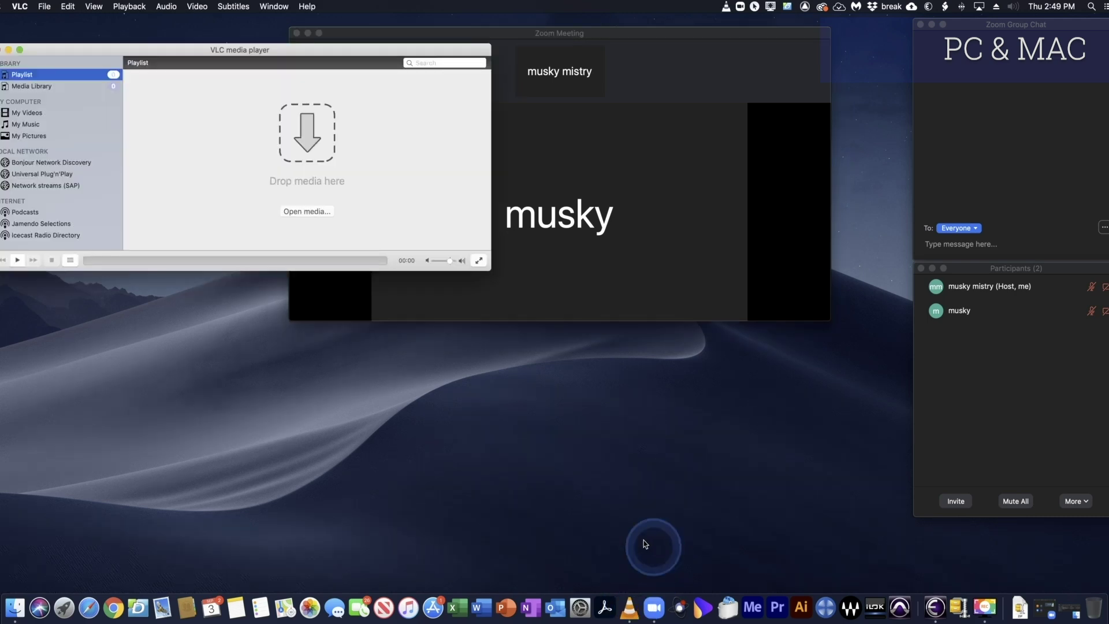
left_click(1070, 611)
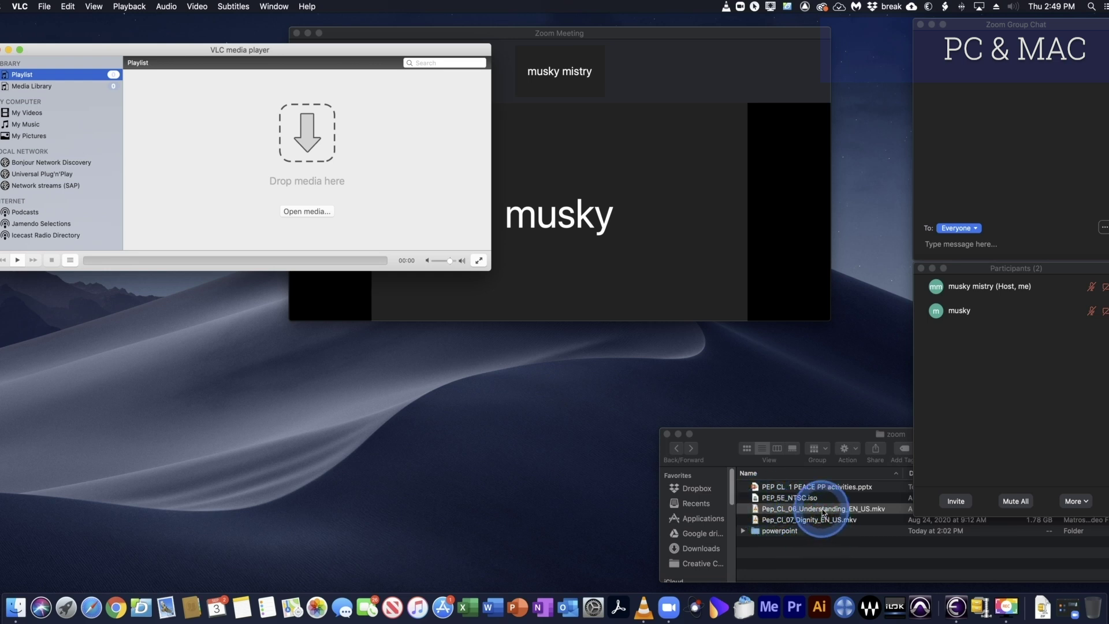
left_click_drag(823, 512, 324, 157)
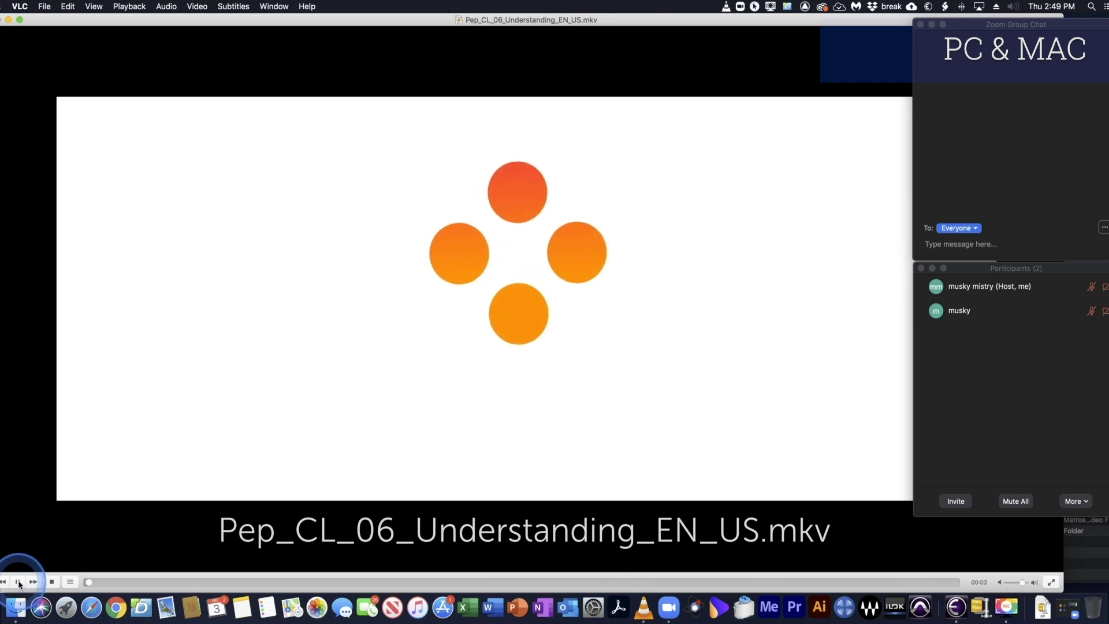
left_click(19, 582)
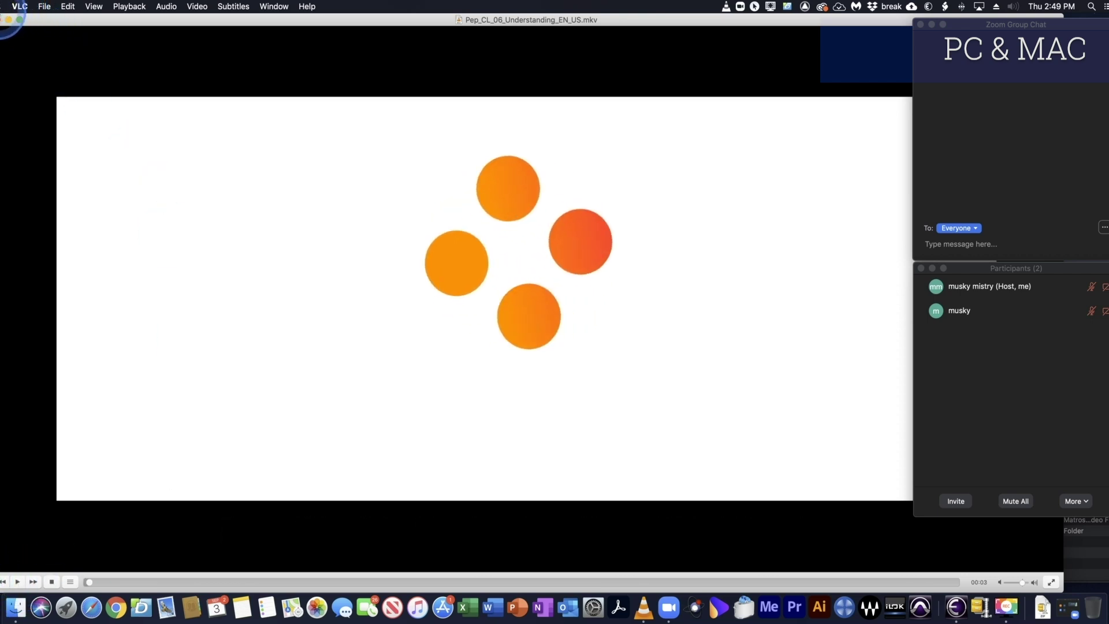
Shrink the VLC player, move it to the desktop's lower left, and close the zoom folder
left_click_drag(6, 23, 801, 518)
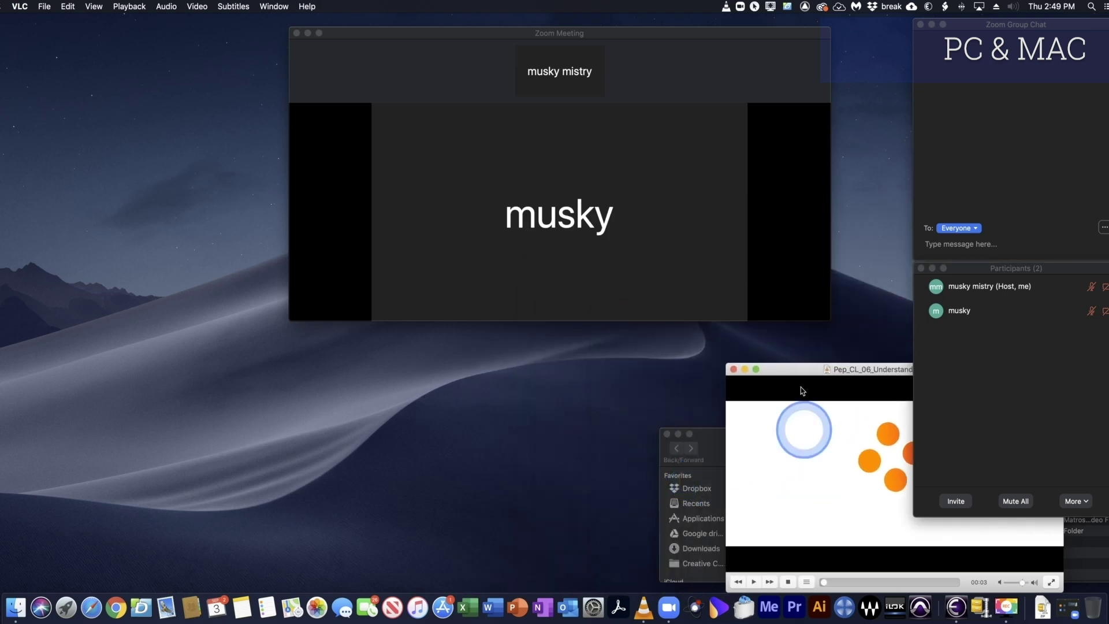
left_click_drag(797, 371, 28, 369)
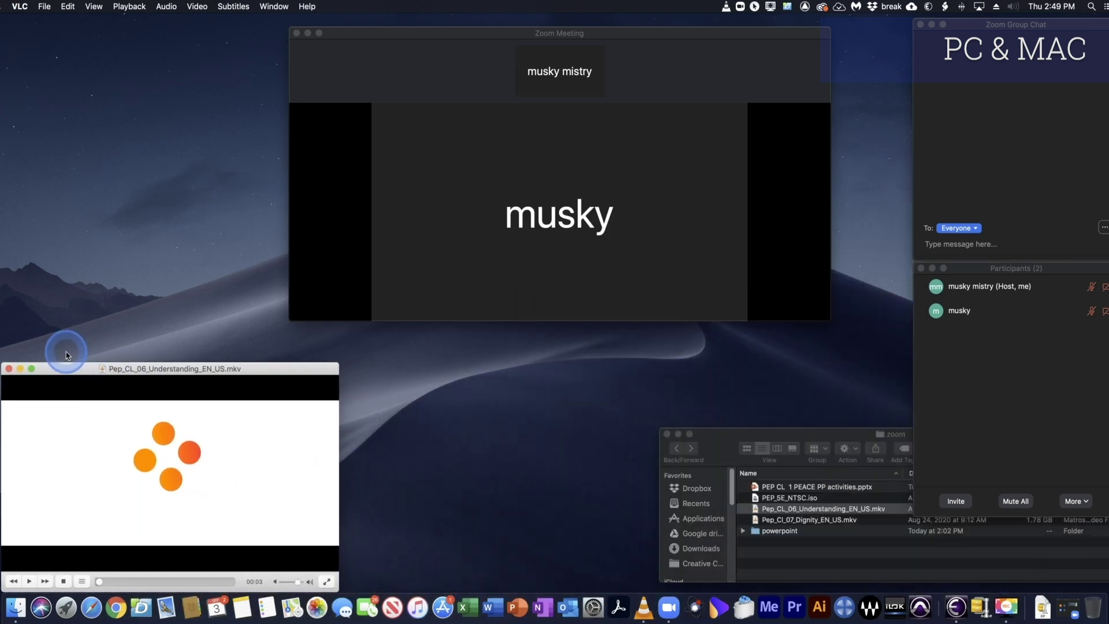
left_click(667, 434)
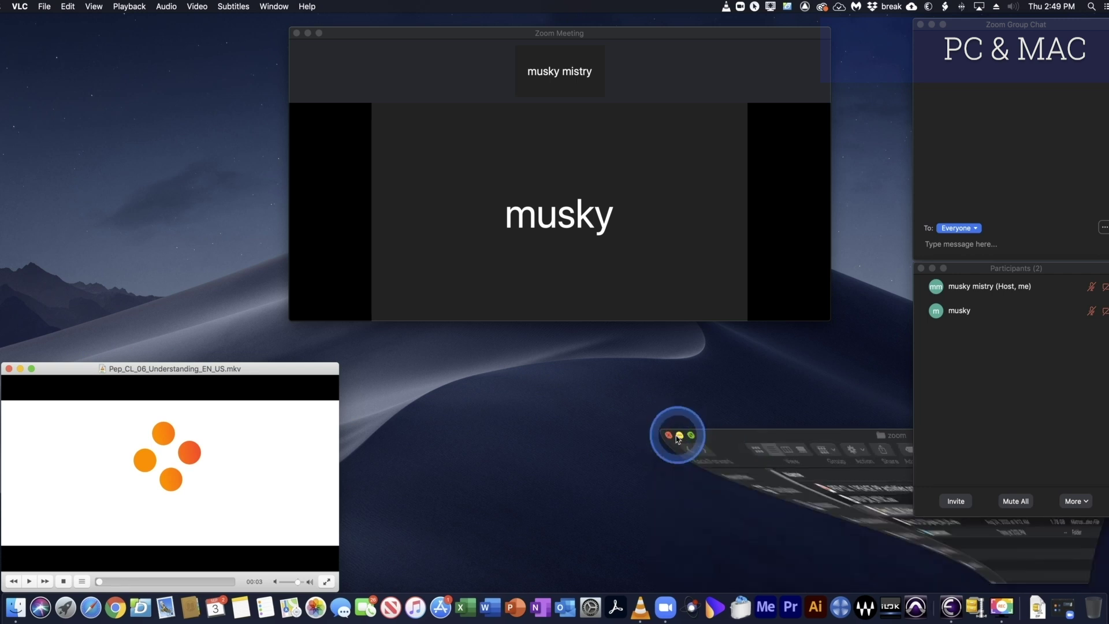
Select the VLC window to share, with Share computer sound and Optimize for Video Clip on
mouse_move(505, 227)
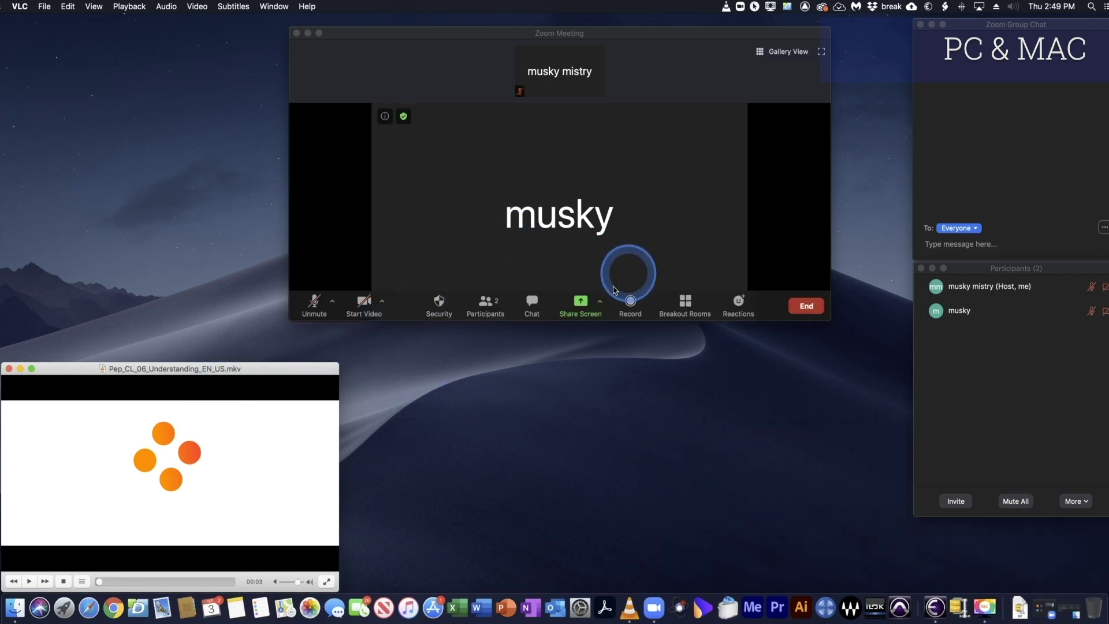
left_click(582, 303)
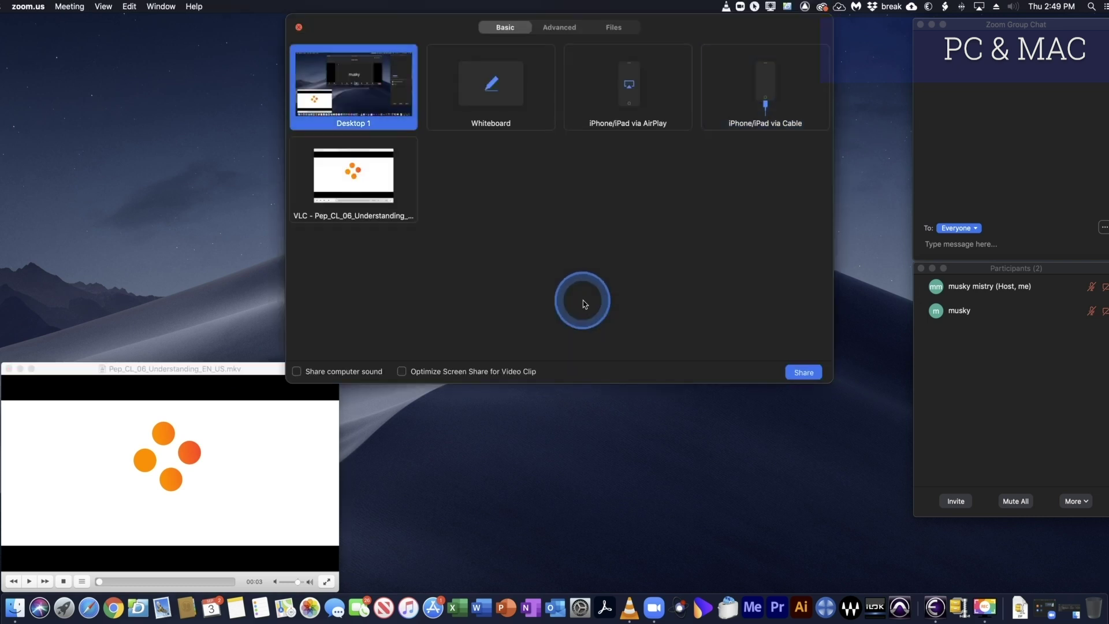
left_click(345, 188)
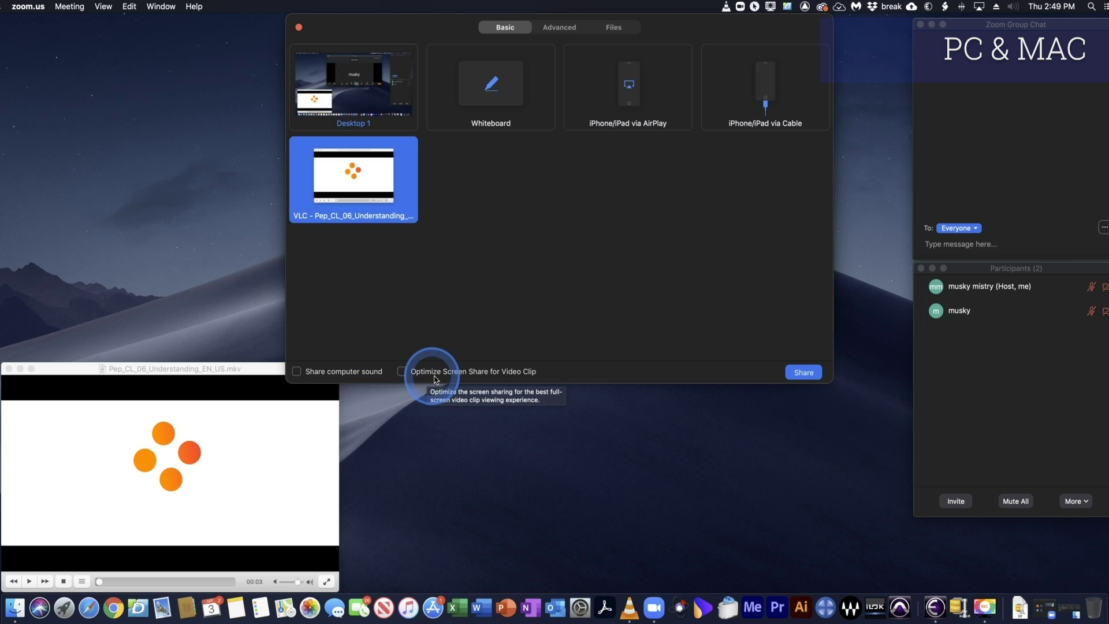
left_click(402, 372)
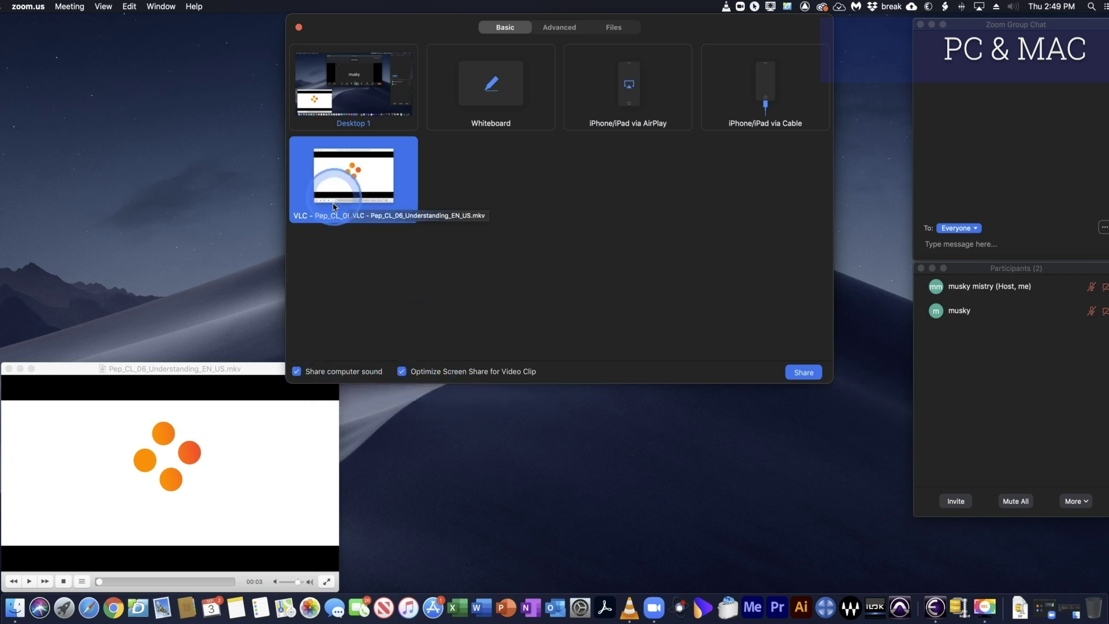
left_click(813, 373)
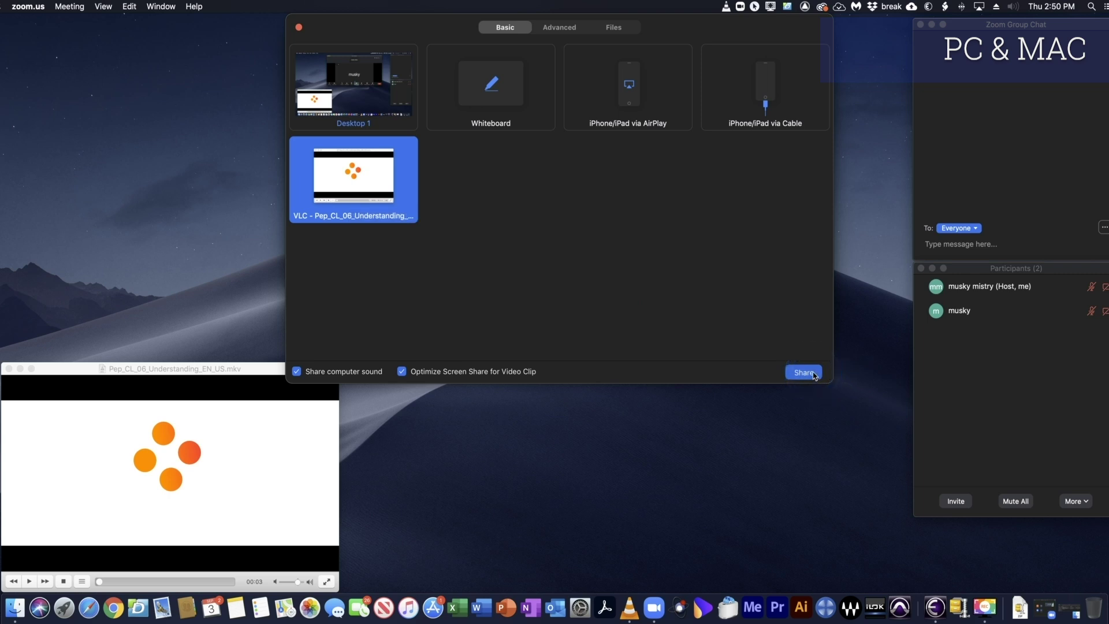
Rewind the VLC video to the beginning and start sharing the VLC window with sound
left_click(169, 372)
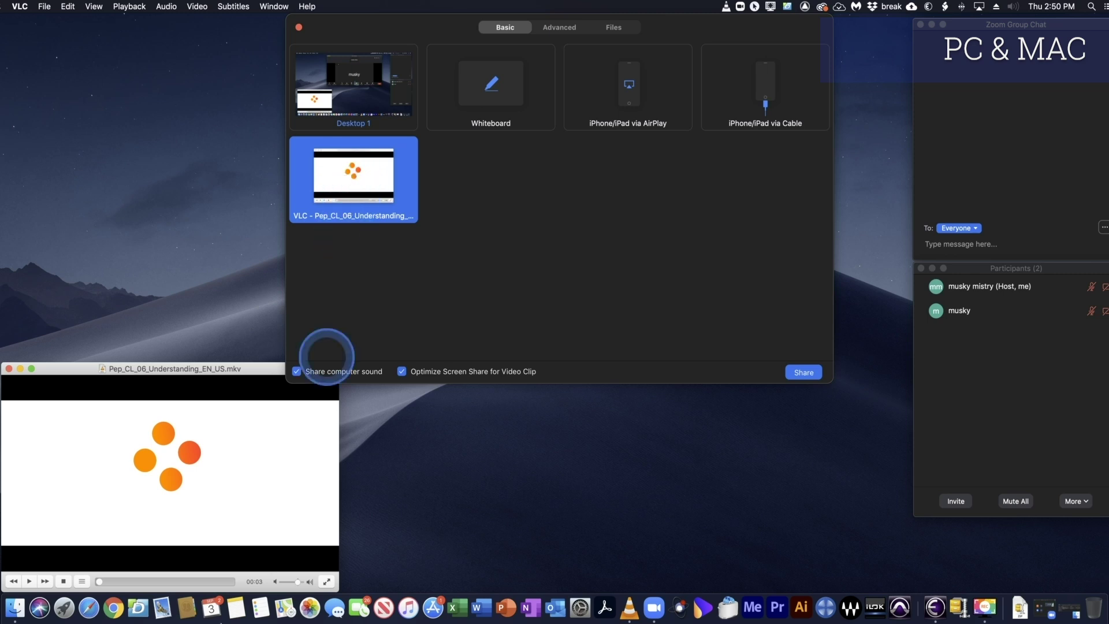
left_click(100, 582)
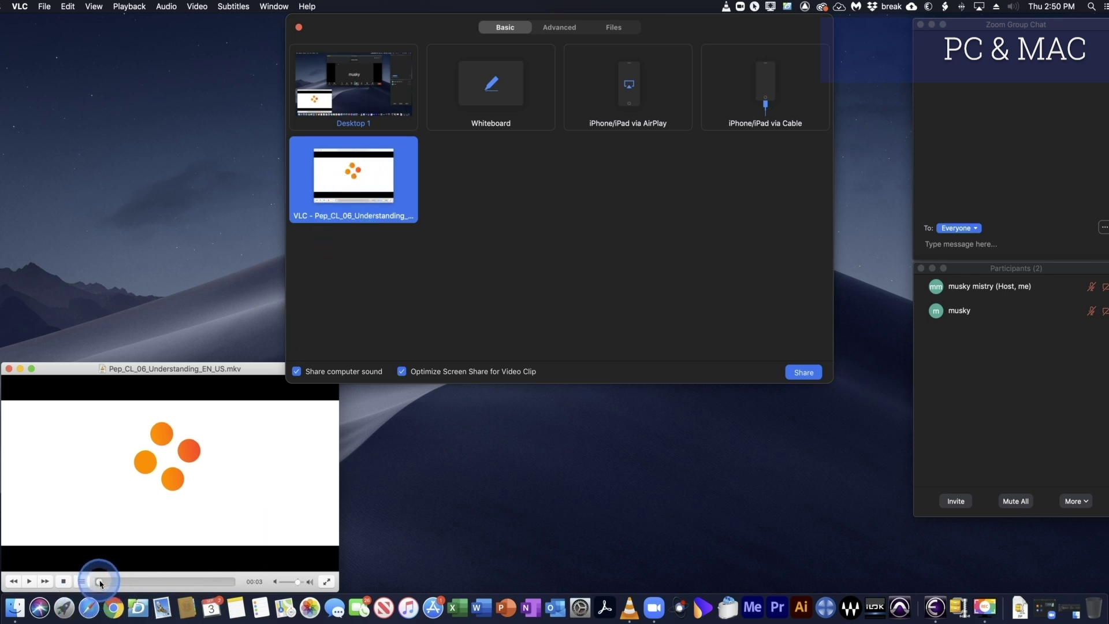
left_click_drag(100, 583, 96, 582)
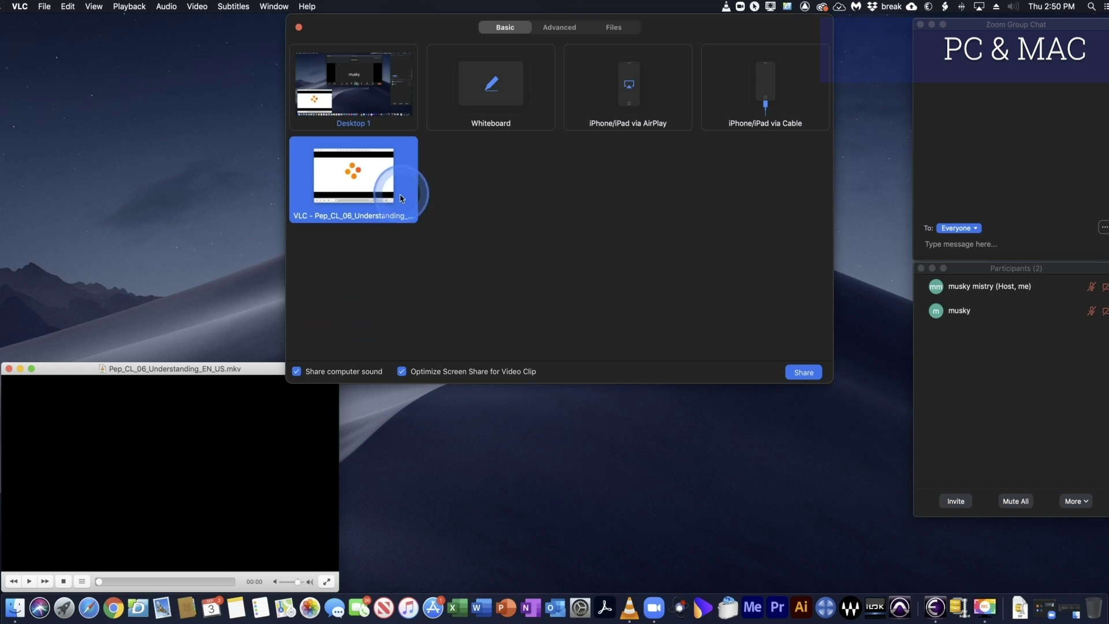
left_click(817, 373)
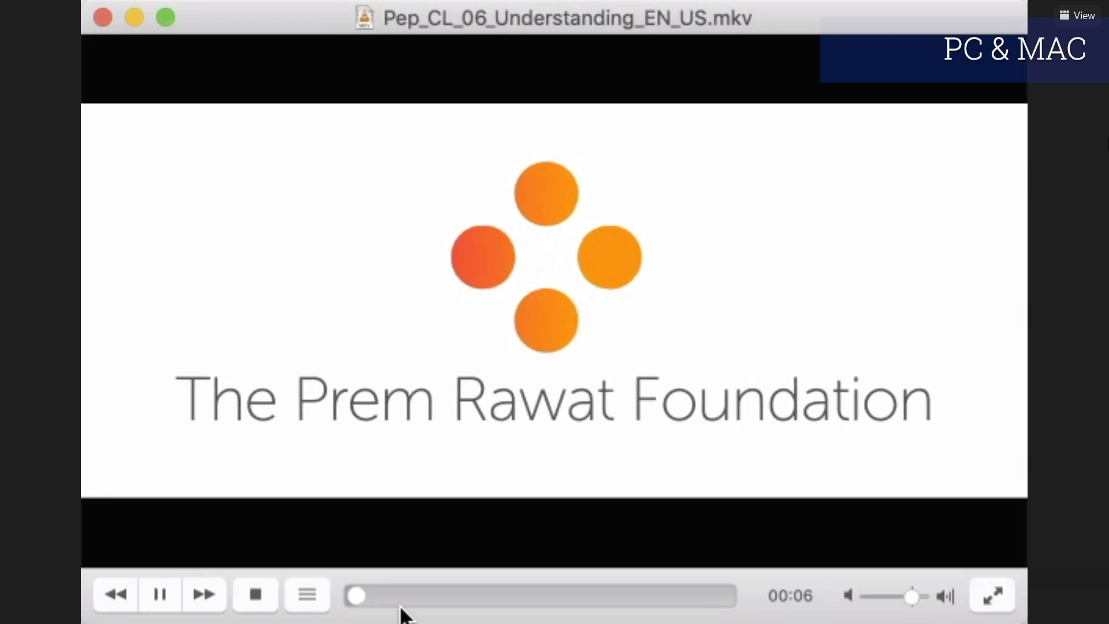
Pause the VLC video at 00:10 and stop the Zoom screen share
left_click(155, 589)
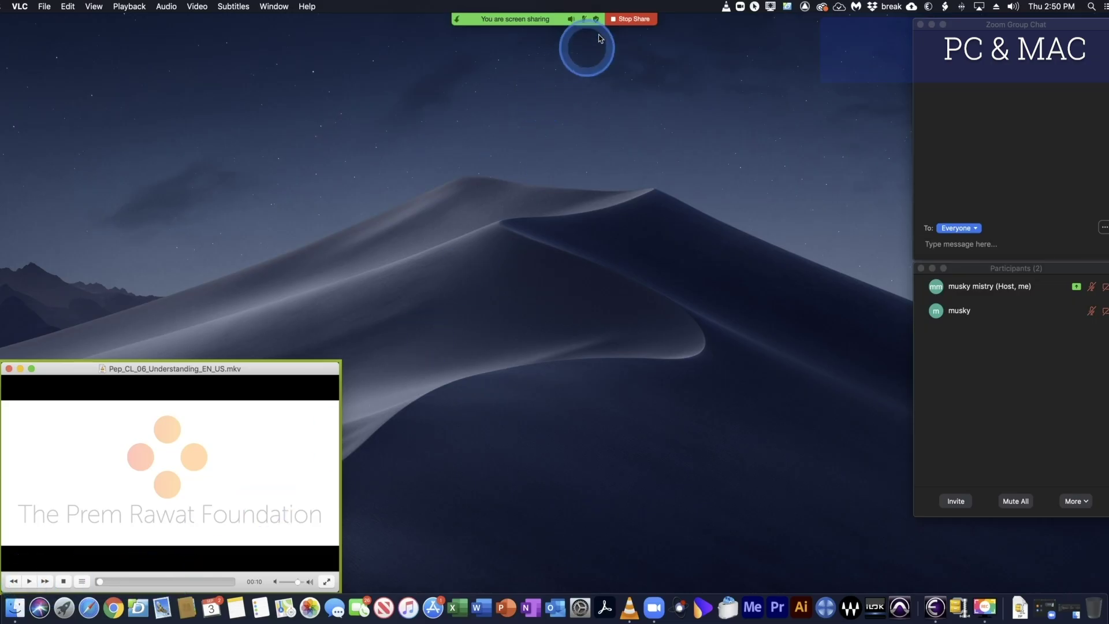
left_click(620, 19)
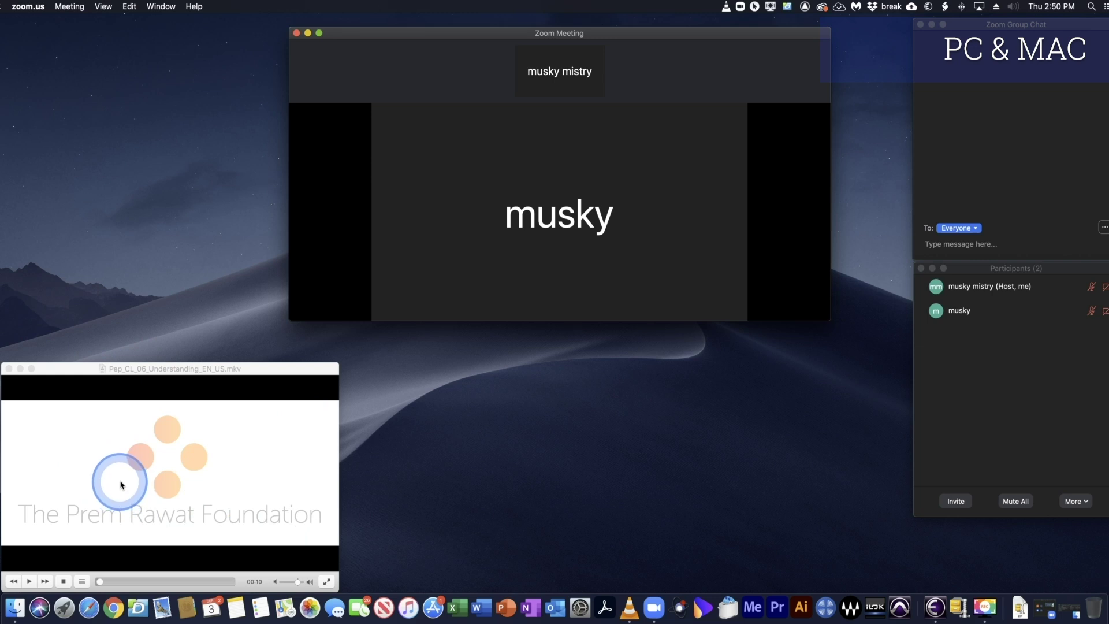
In VLC Video preferences, uncheck Show video within the main window and Window decorations, then save
left_click_drag(261, 369, 275, 344)
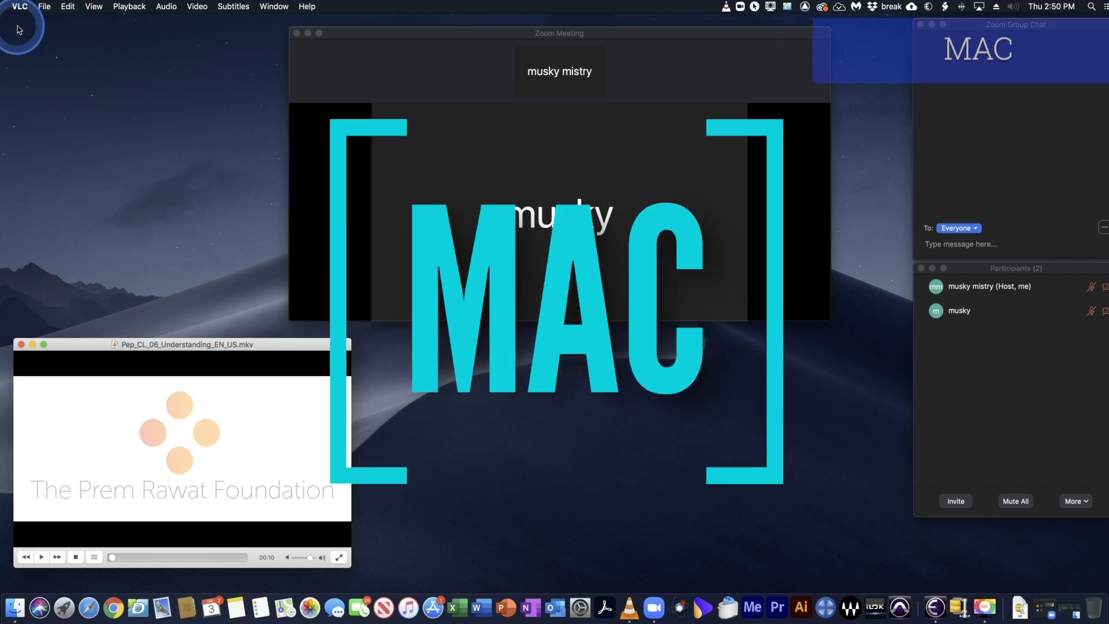
left_click(20, 6)
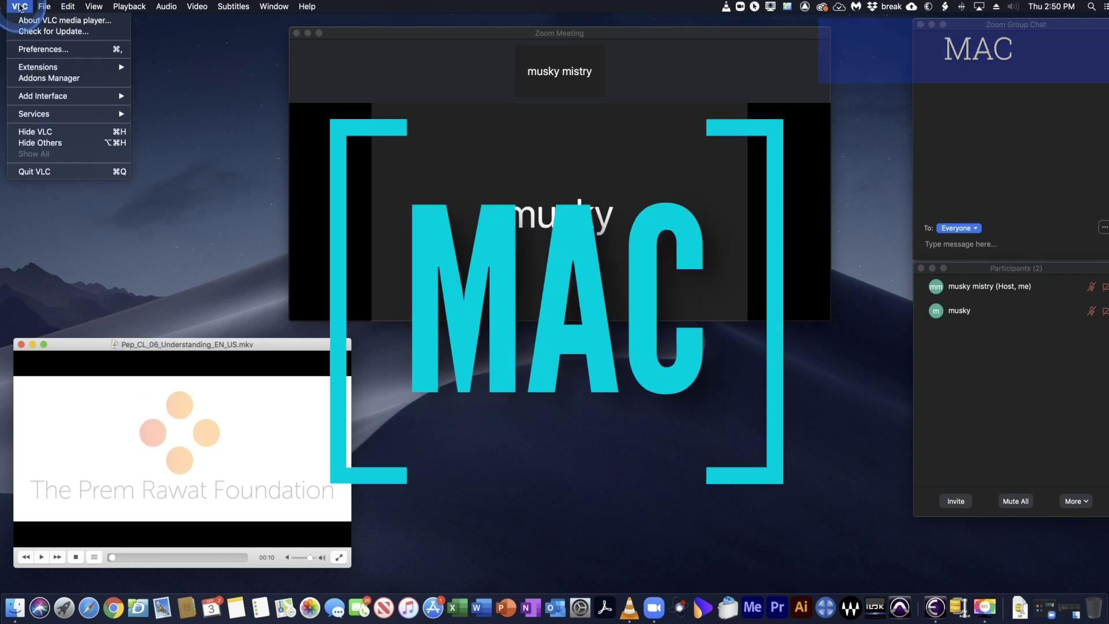
left_click(39, 50)
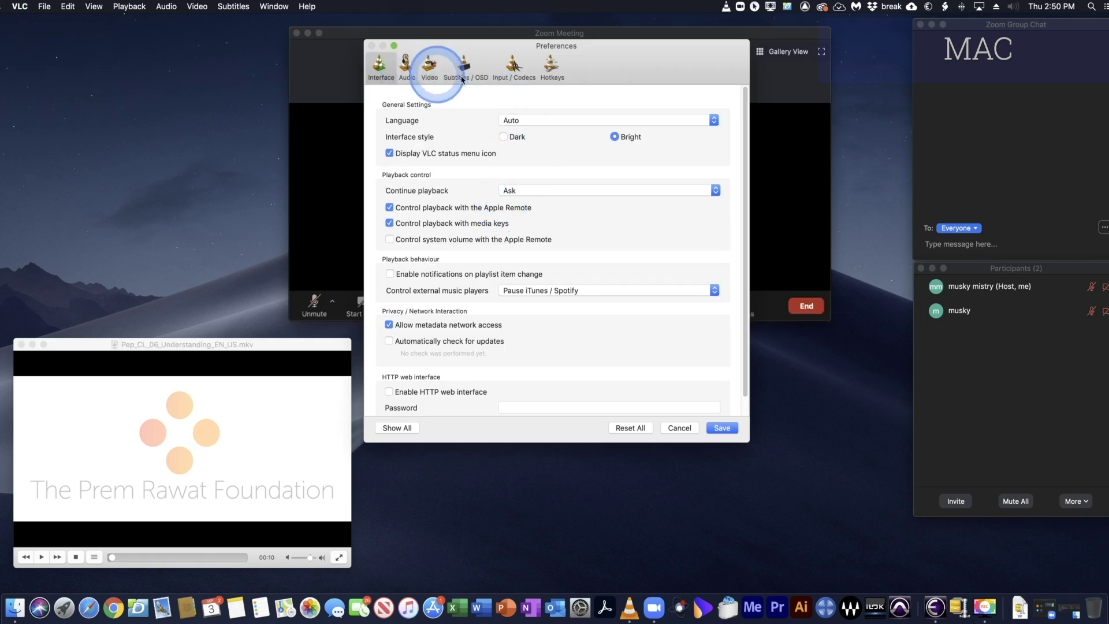
left_click(432, 68)
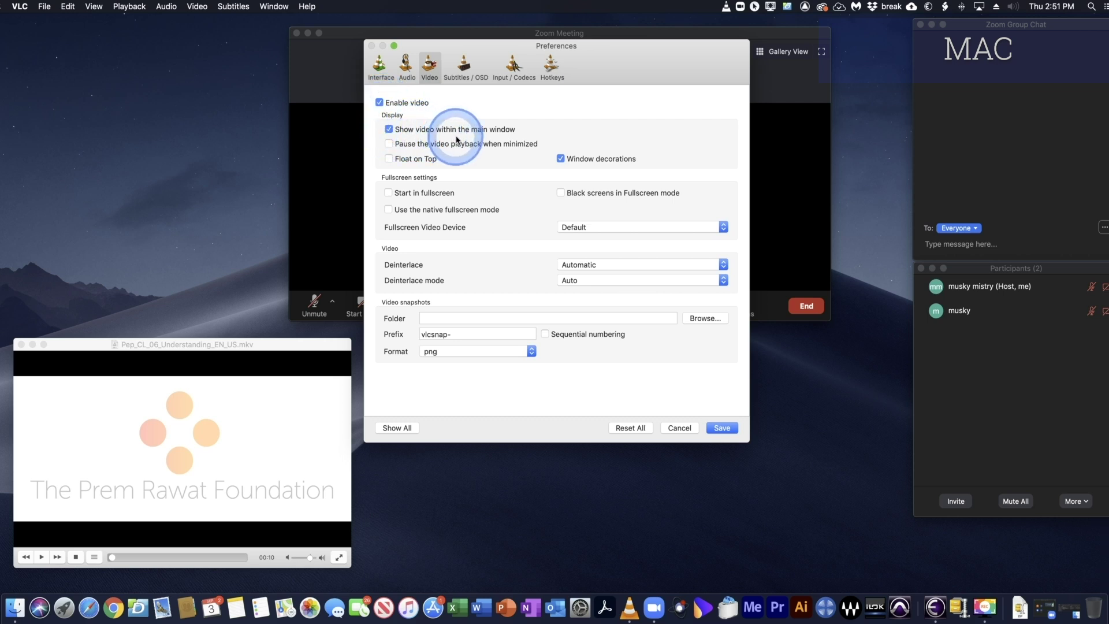
left_click(389, 129)
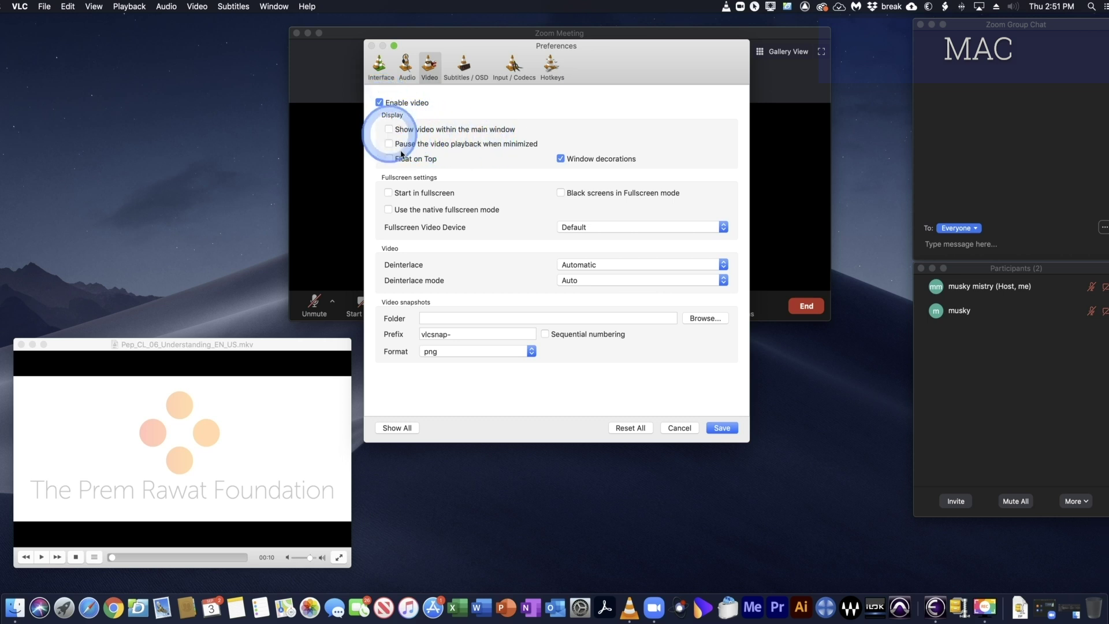
left_click(560, 162)
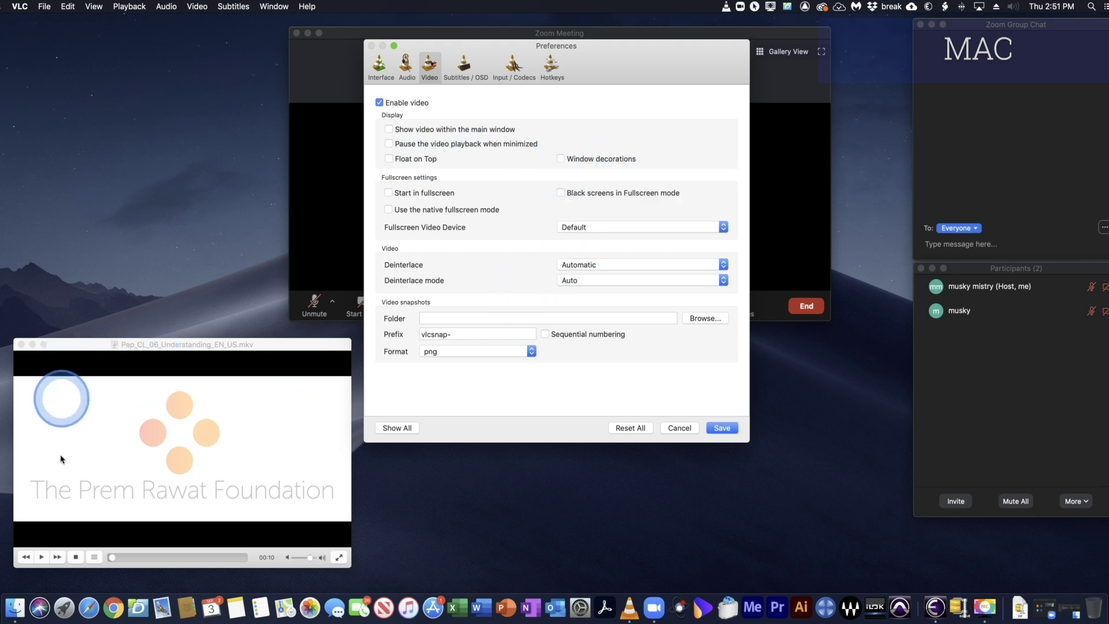
left_click(722, 428)
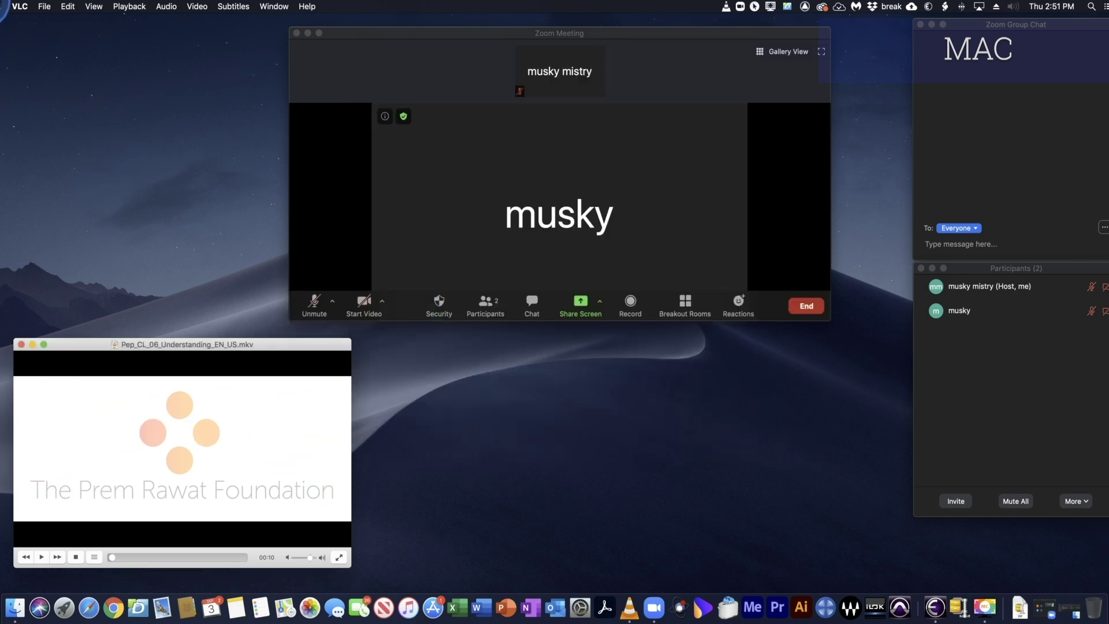
Quit VLC so the settings apply, then relaunch it from the Dock
left_click(19, 7)
left_click(42, 172)
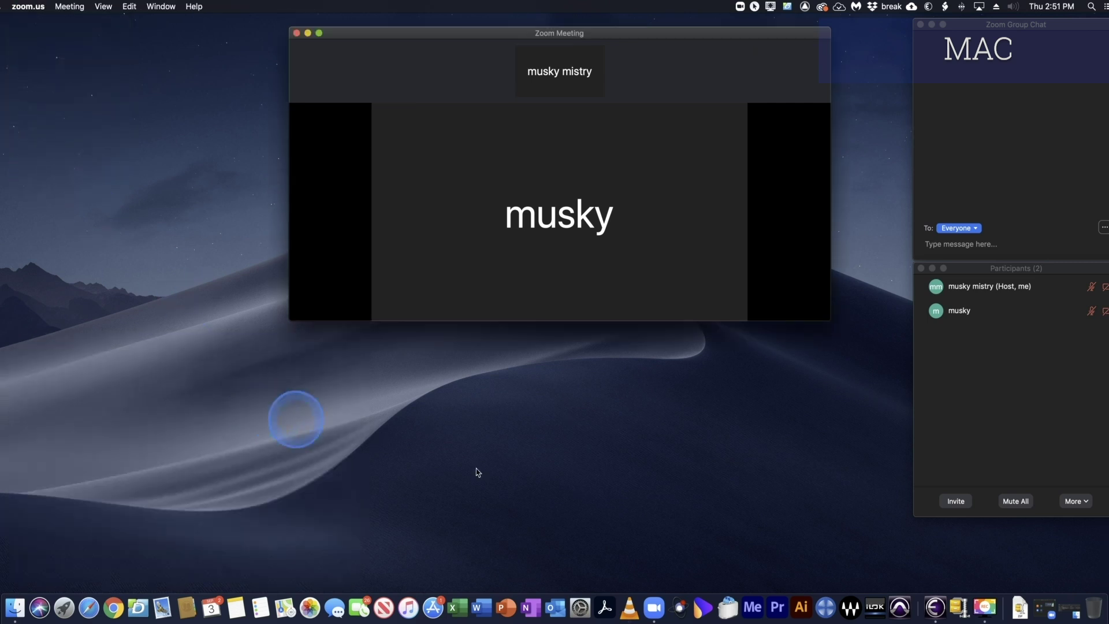
left_click(629, 606)
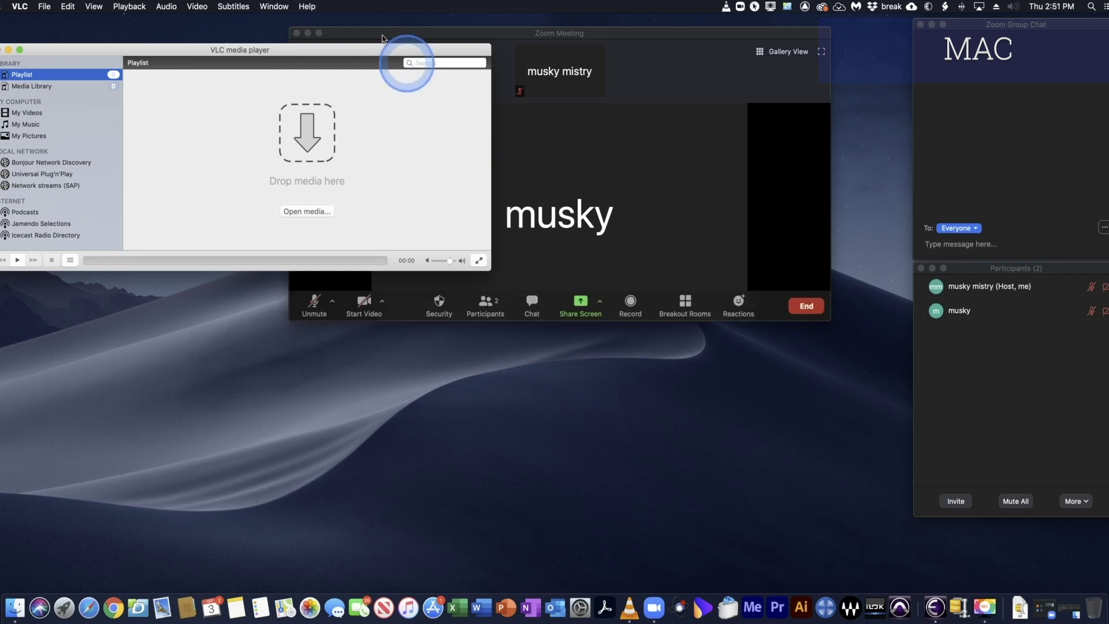
Add Pep_CL_06_Understanding_EN_US.mkv from Downloads to the VLC playlist and shrink its separate video window
left_click_drag(371, 48, 373, 395)
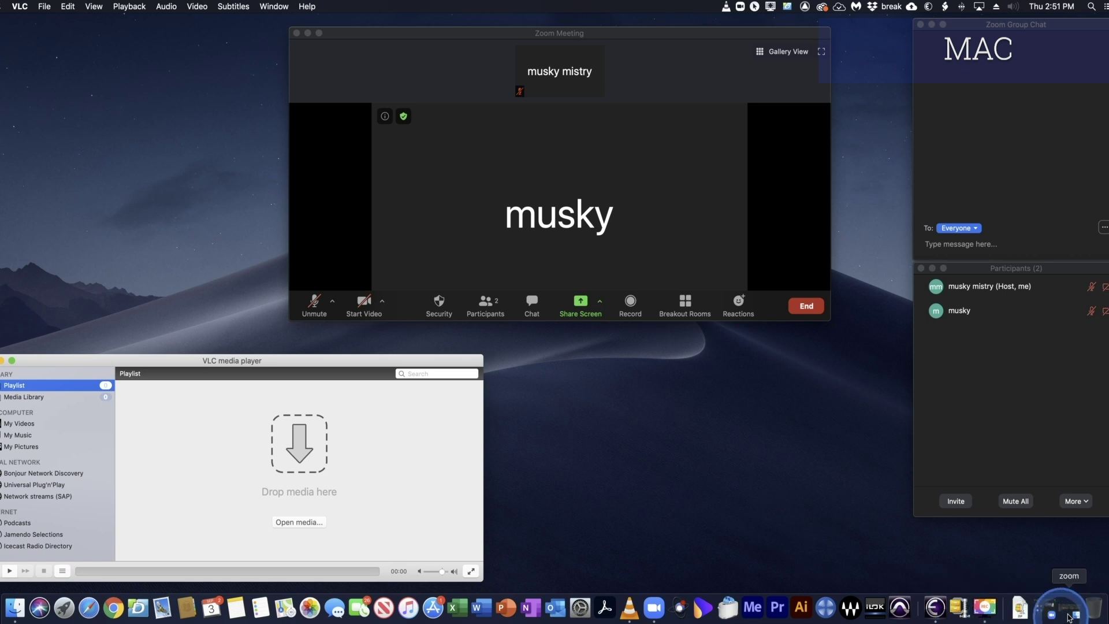
left_click(1045, 604)
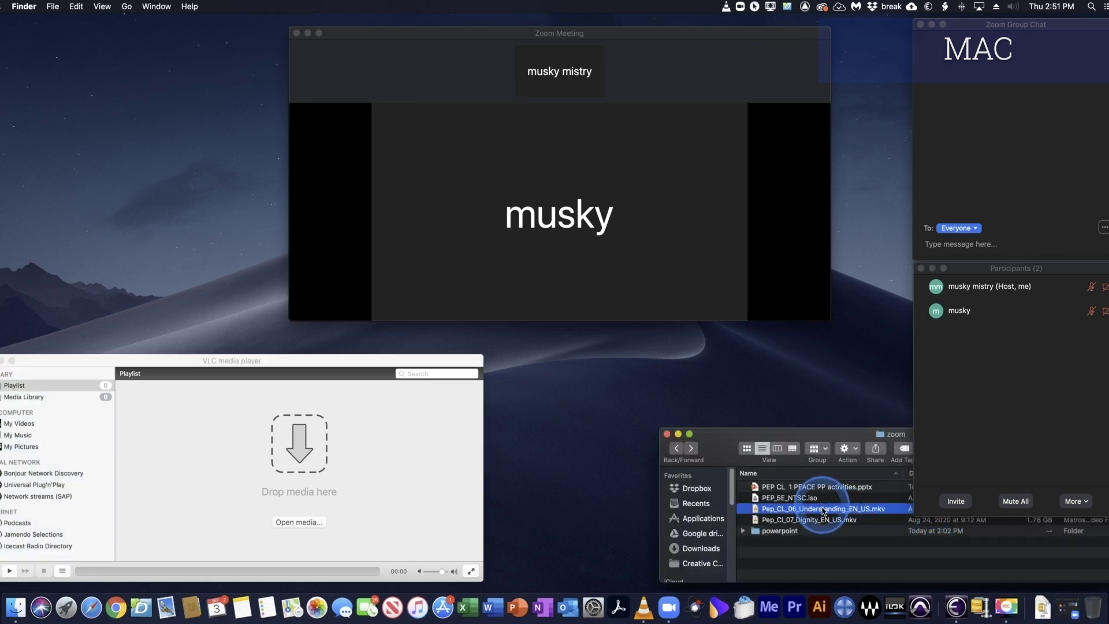
left_click_drag(823, 512, 297, 476)
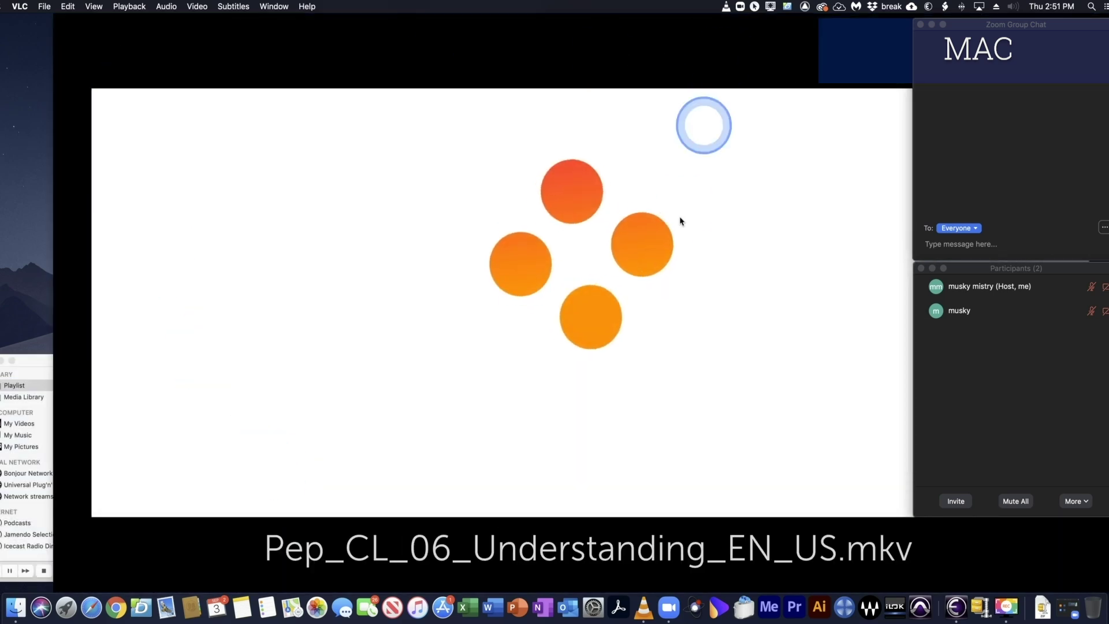
left_click(9, 571)
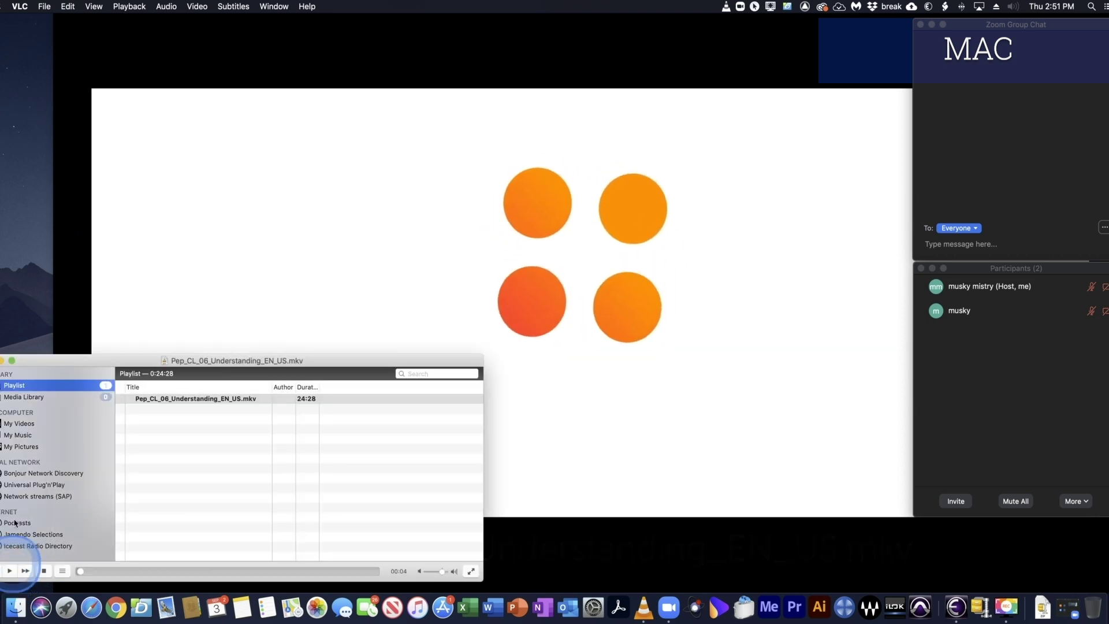
left_click(56, 21)
left_click_drag(55, 16, 2, 38)
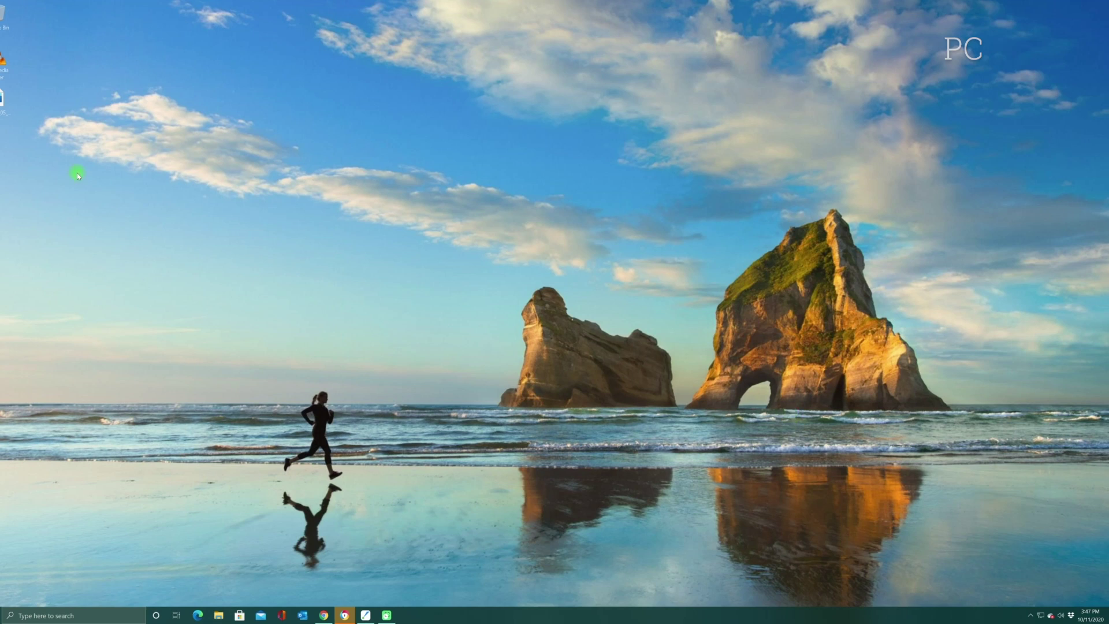
Launch VLC on the PC, save its Video page in Tools > Preferences, then close the player
double_click(3, 57)
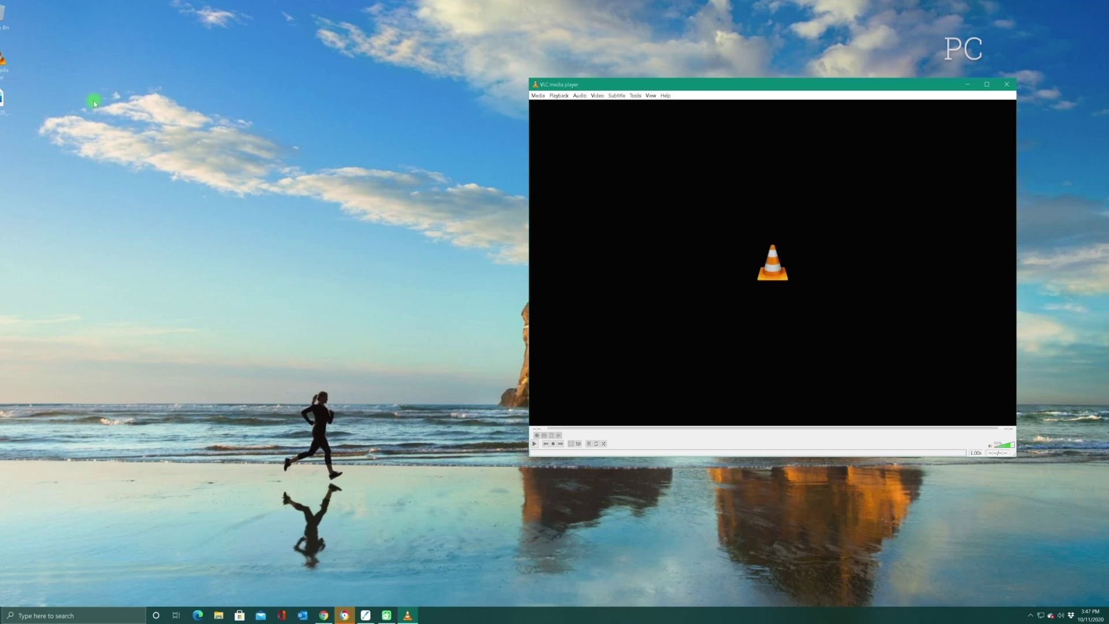
left_click(635, 96)
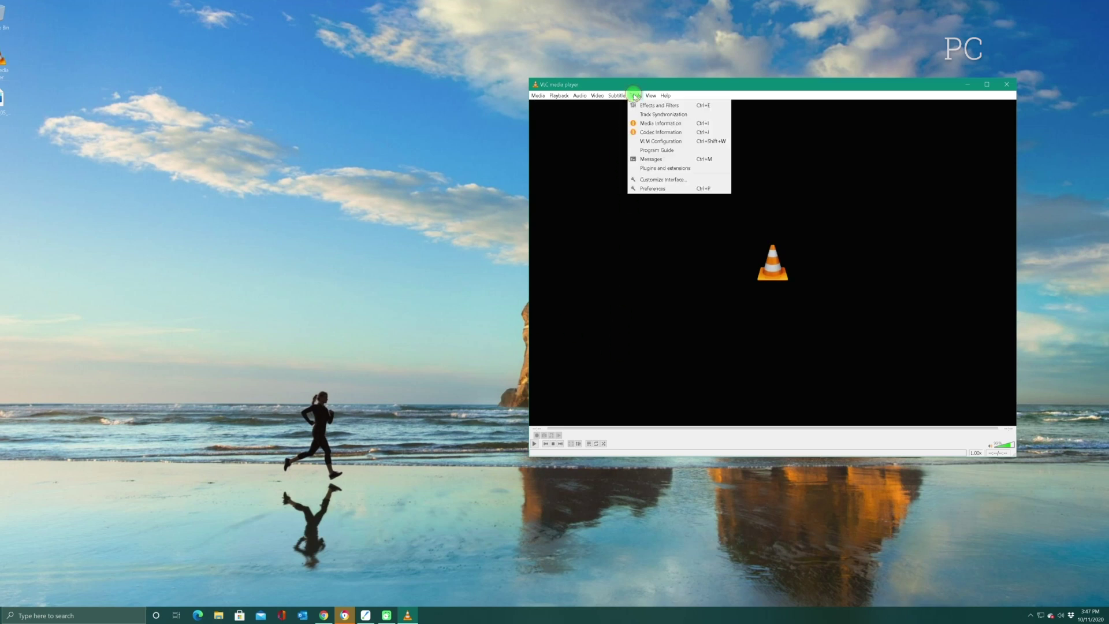
left_click(652, 188)
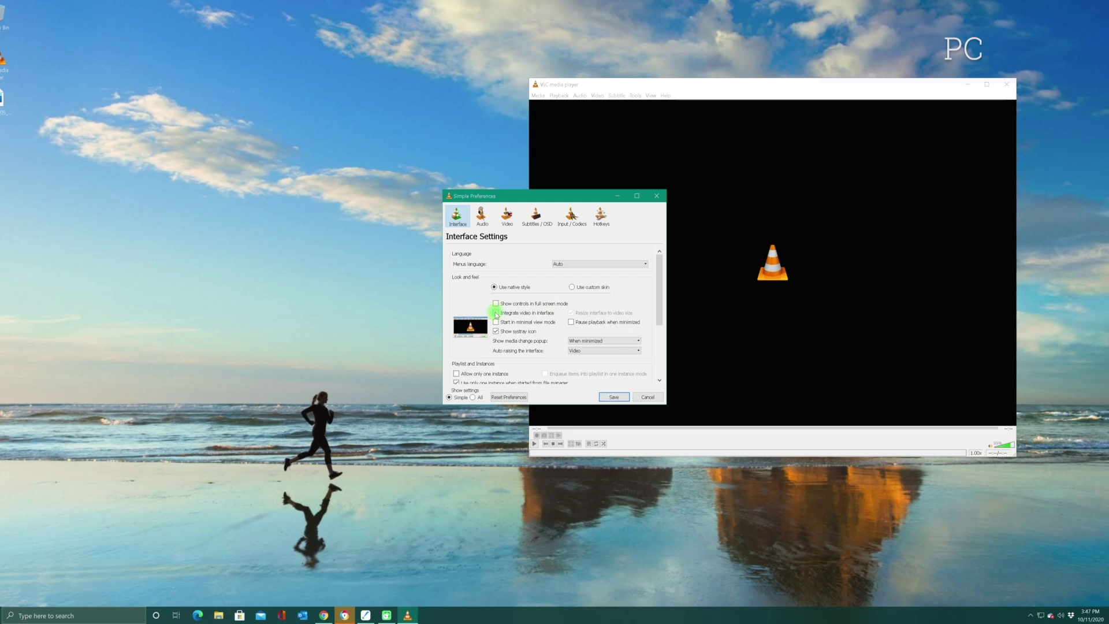
left_click(507, 215)
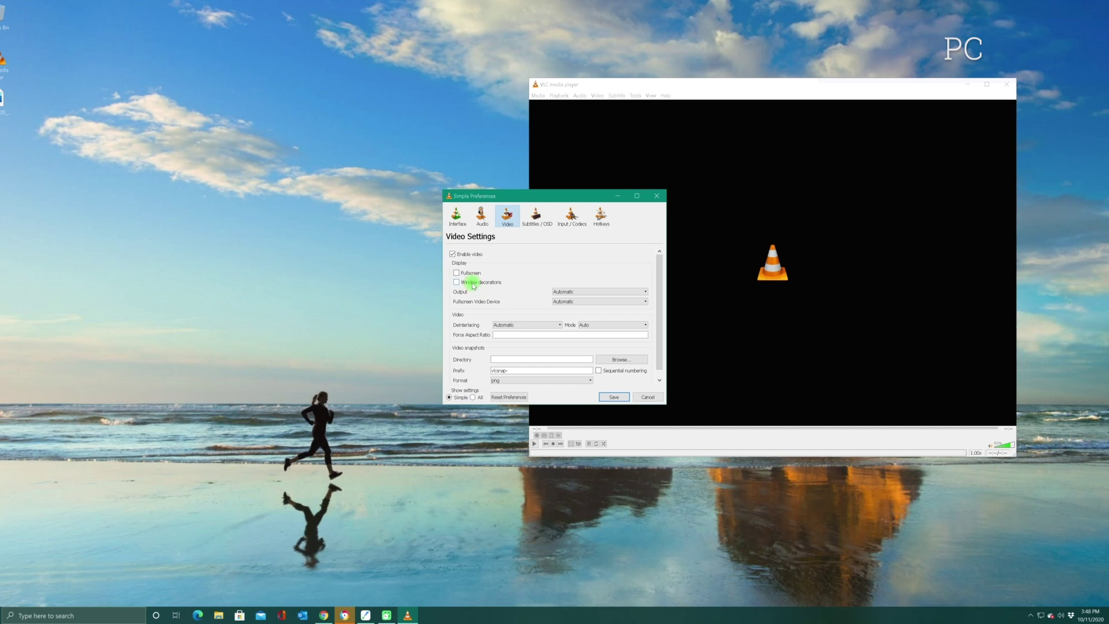
left_click(614, 397)
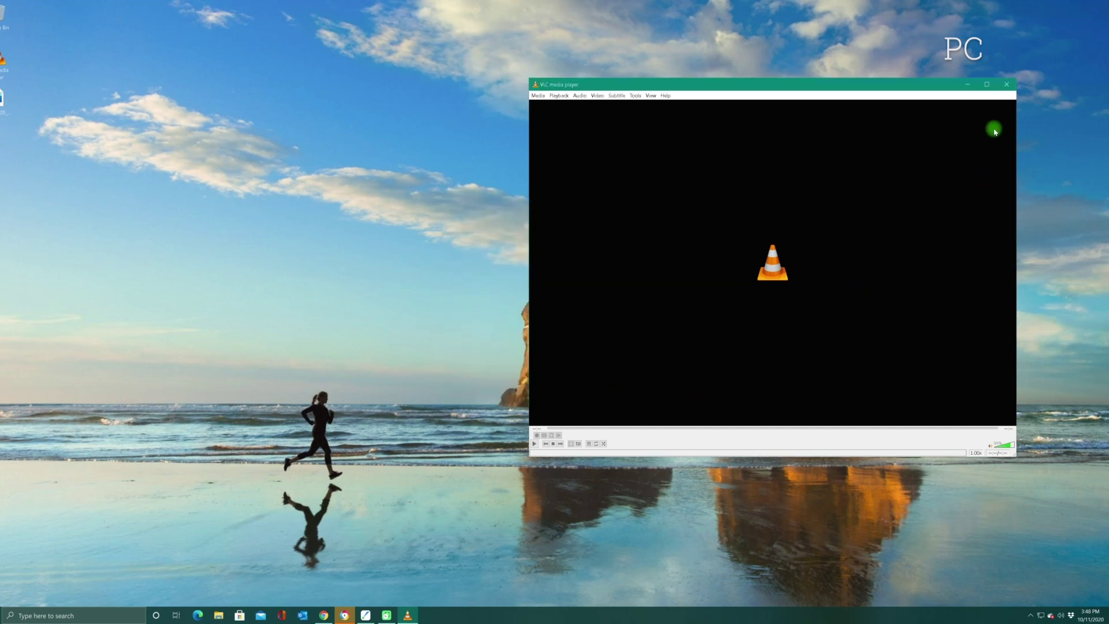
left_click(1006, 86)
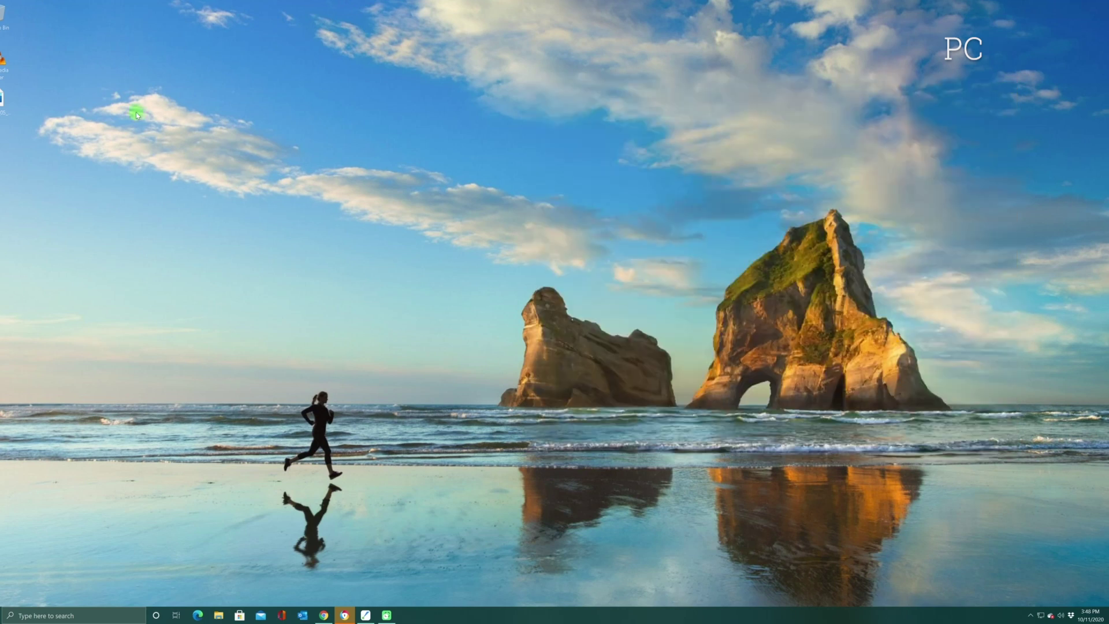
Launch VLC, load Pep_CL_05_Clarity_EN_US.mkv into it, and pause the playback
double_click(2, 58)
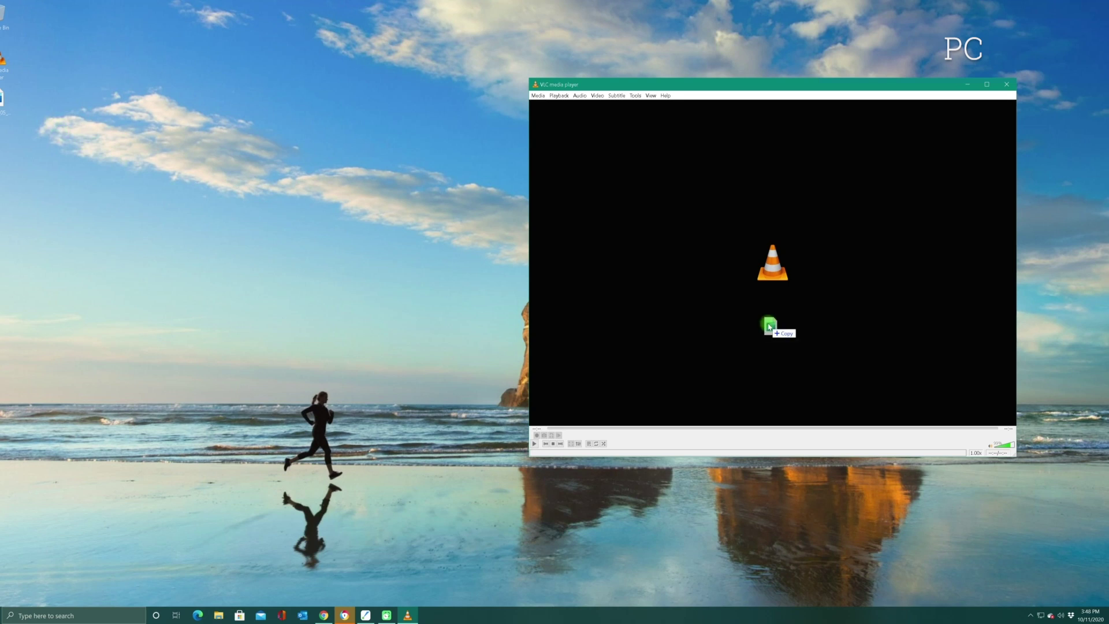
left_click_drag(769, 327, 769, 327)
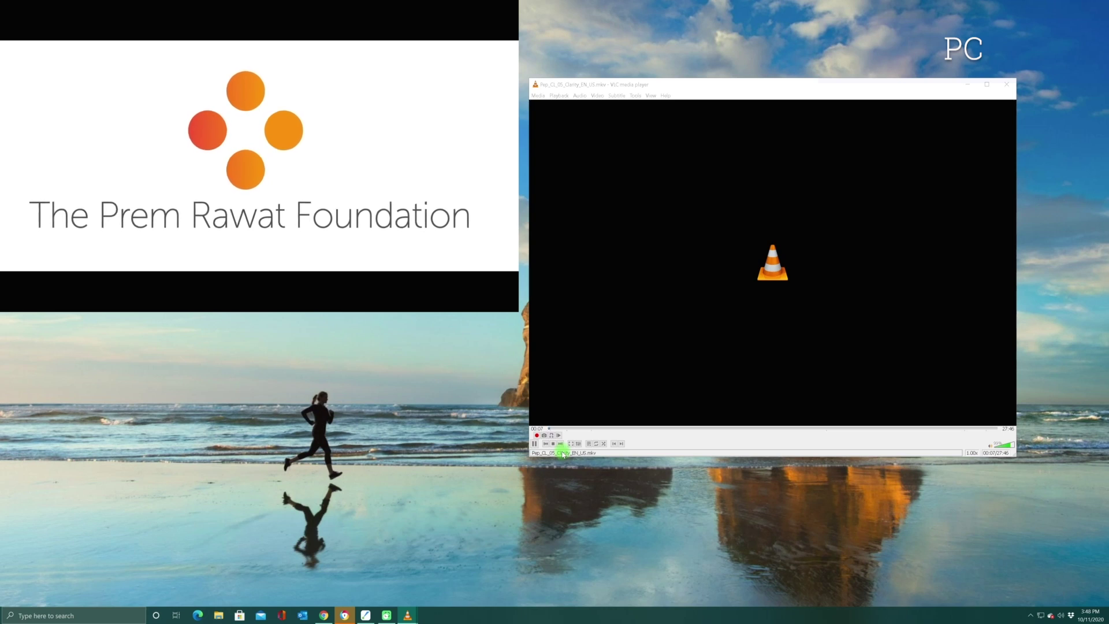
left_click(534, 444)
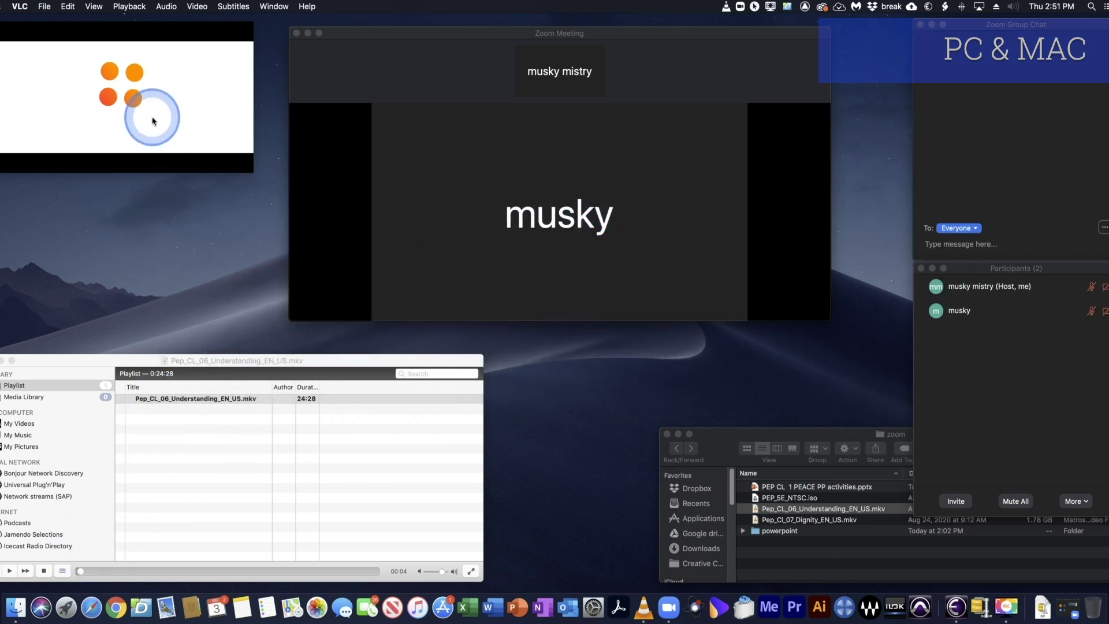
Nudge the video window, resume the Understanding video, and bring up Zoom's Share Screen picker
mouse_move(123, 32)
left_mouse_down()
mouse_move(142, 51)
mouse_move(133, 41)
left_mouse_up()
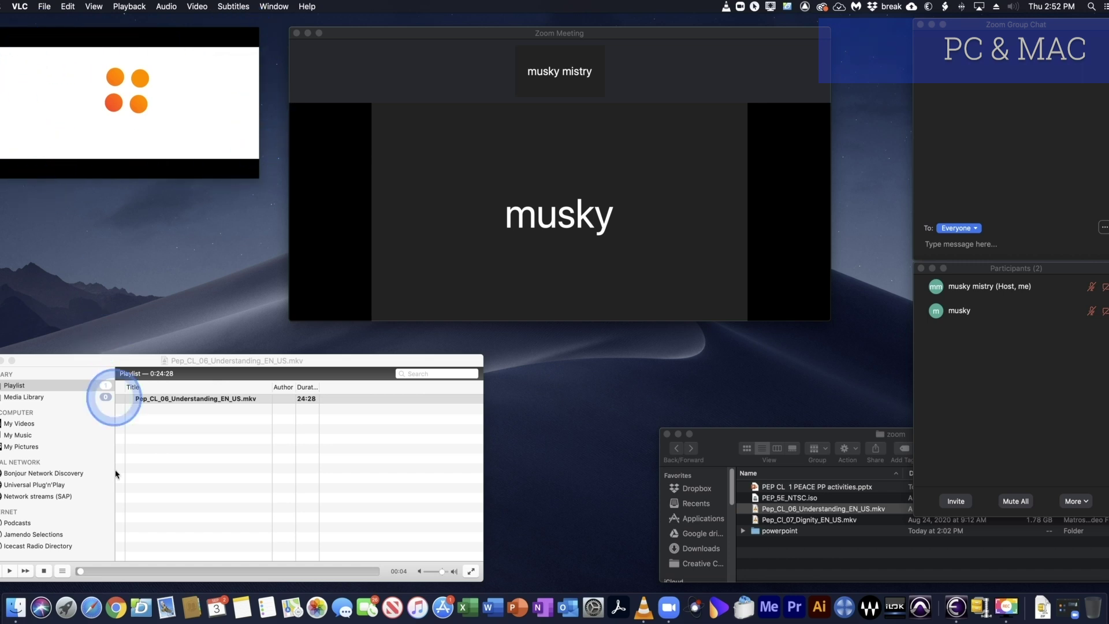
left_click(9, 572)
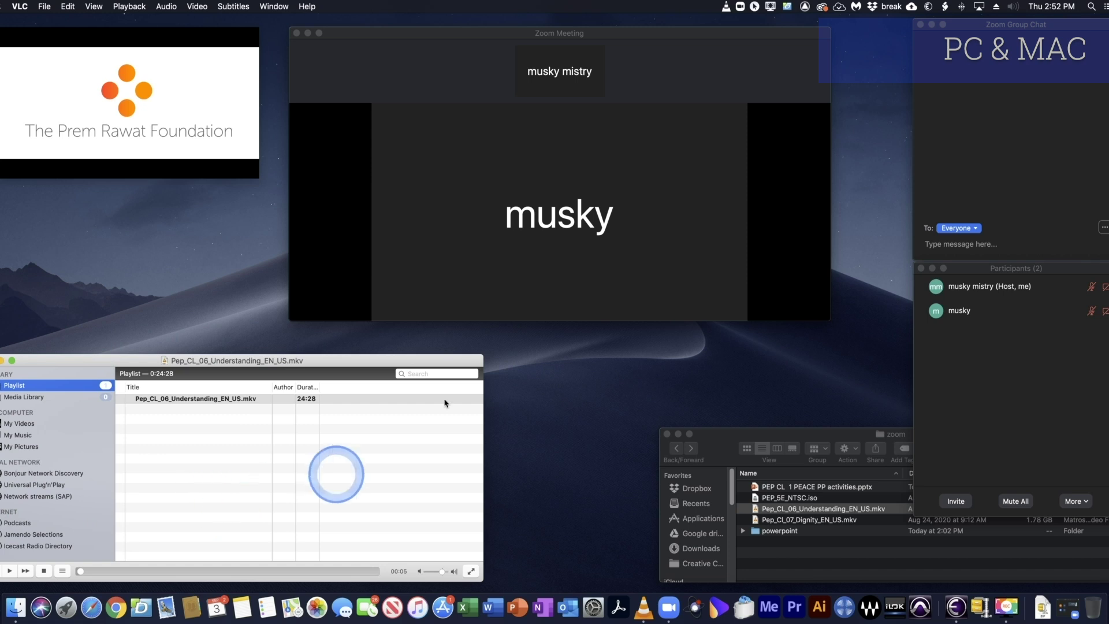
mouse_move(550, 168)
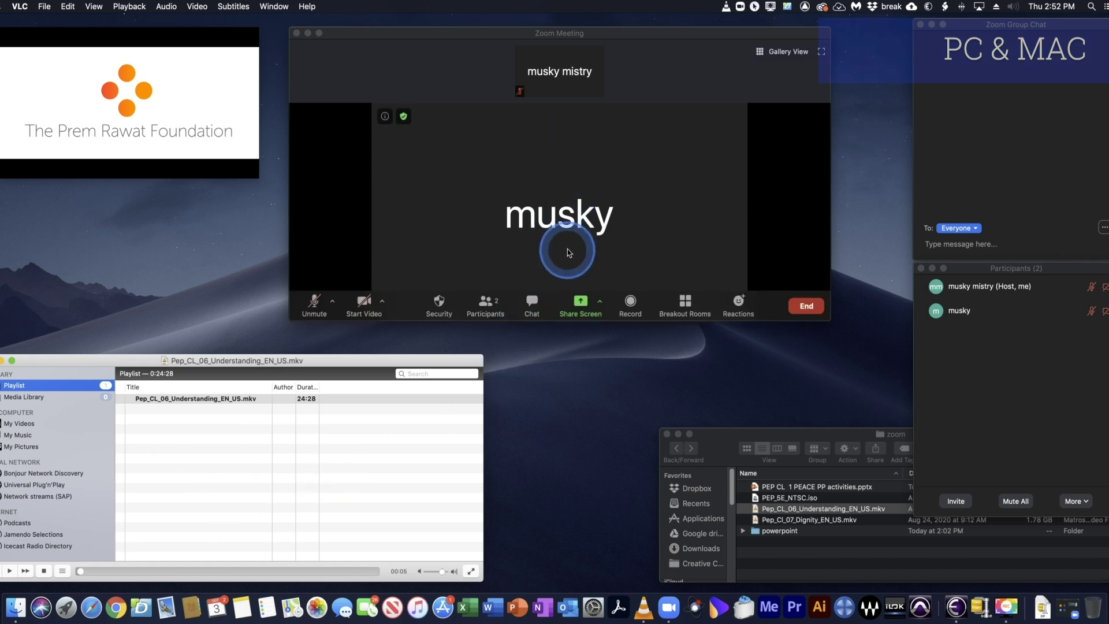
left_click(583, 301)
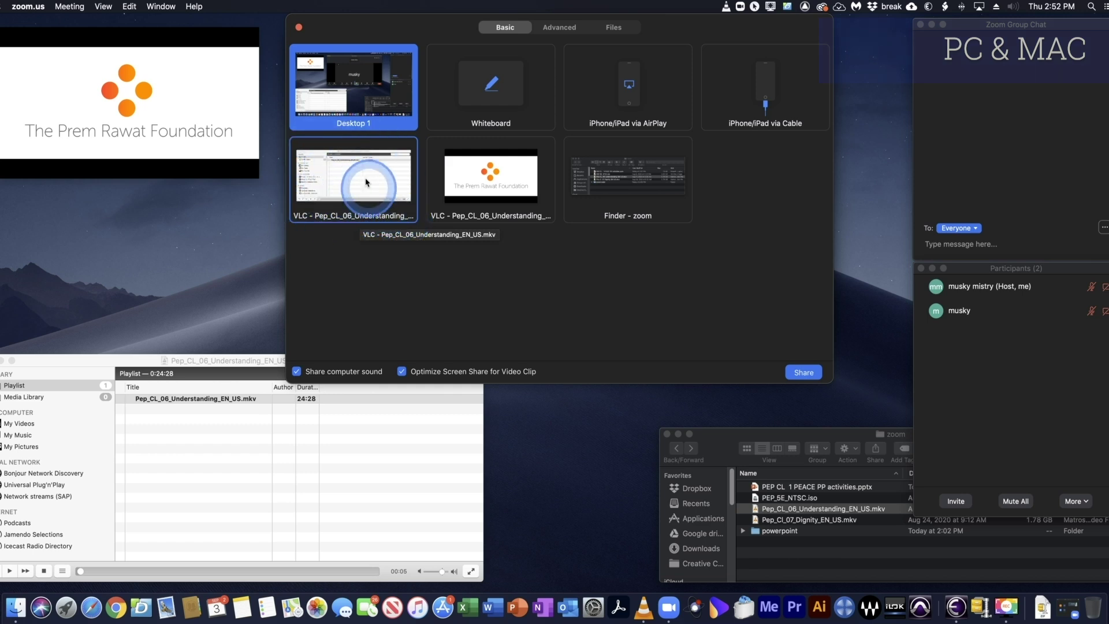
Share the VLC video window thumbnail with Share computer sound left on
left_click(483, 196)
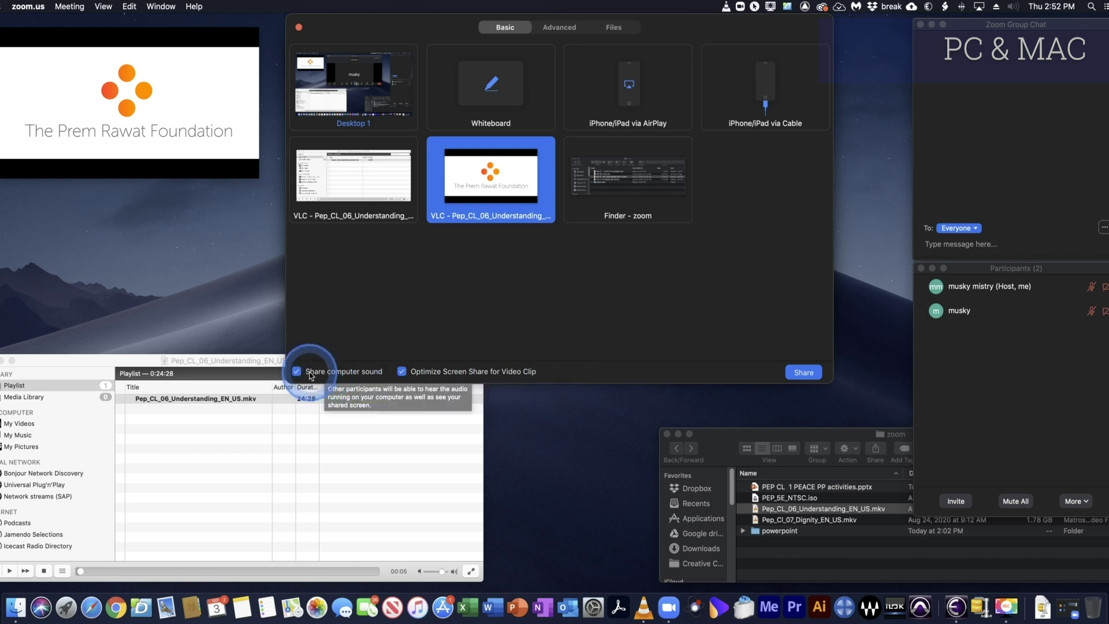
left_click(805, 374)
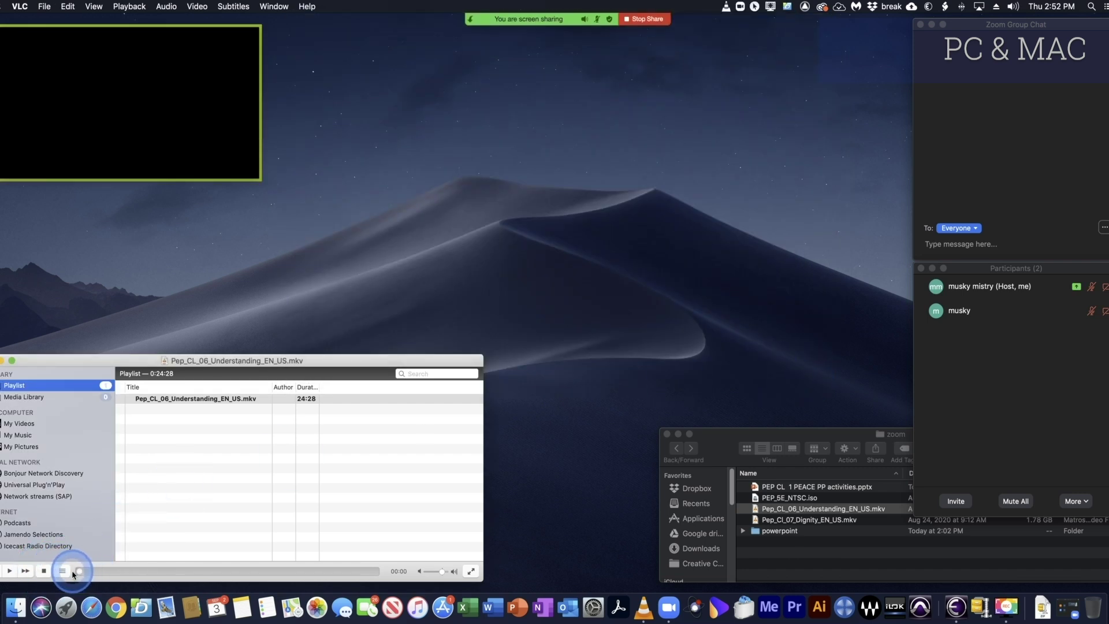
Play the VLC video full screen briefly, pause it, stop sharing, and nudge its window up
left_click(10, 571)
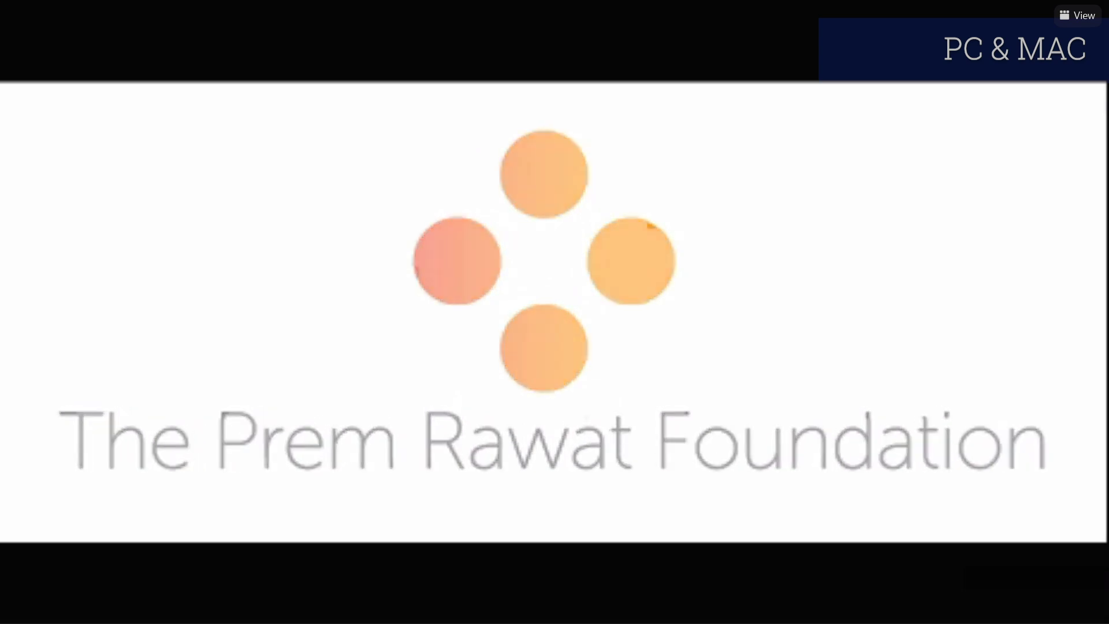
key("Escape")
left_click(10, 572)
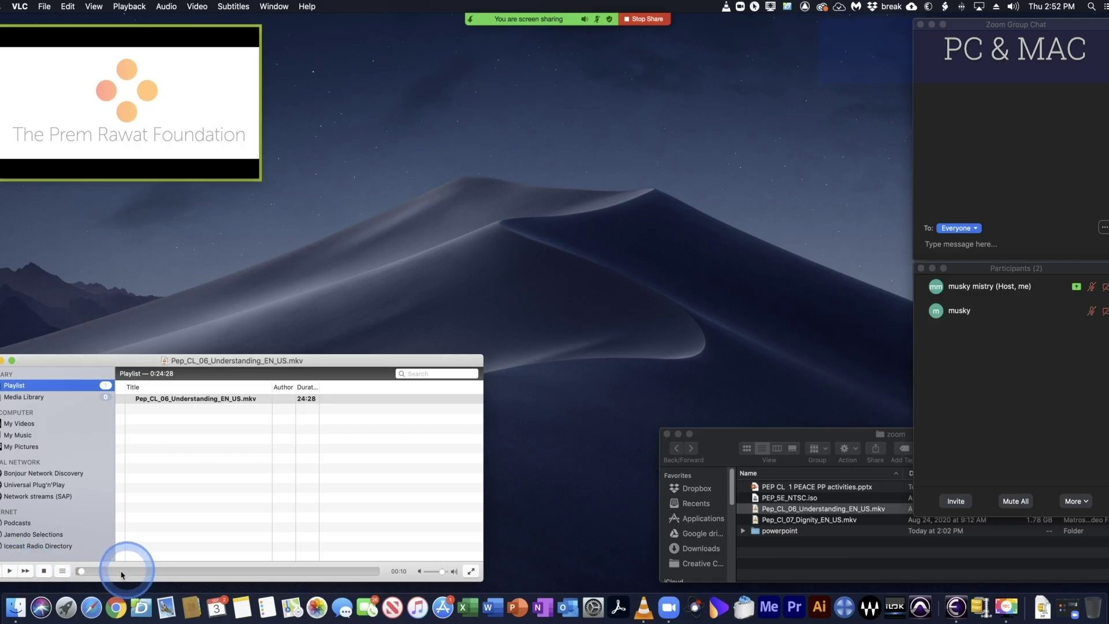
left_click(653, 24)
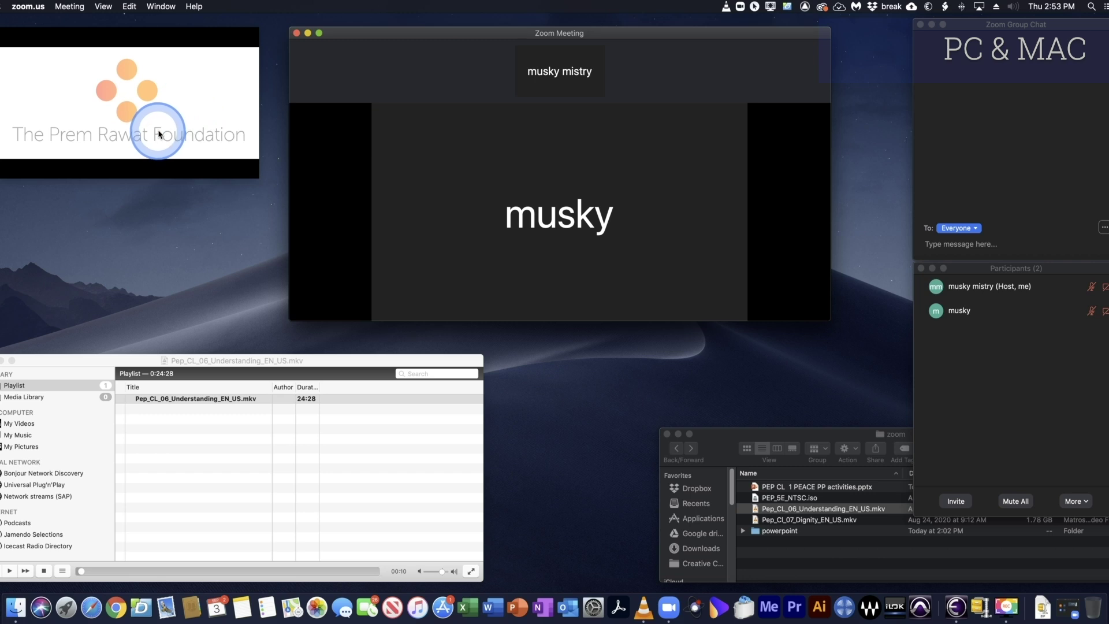
left_click_drag(163, 32, 166, 23)
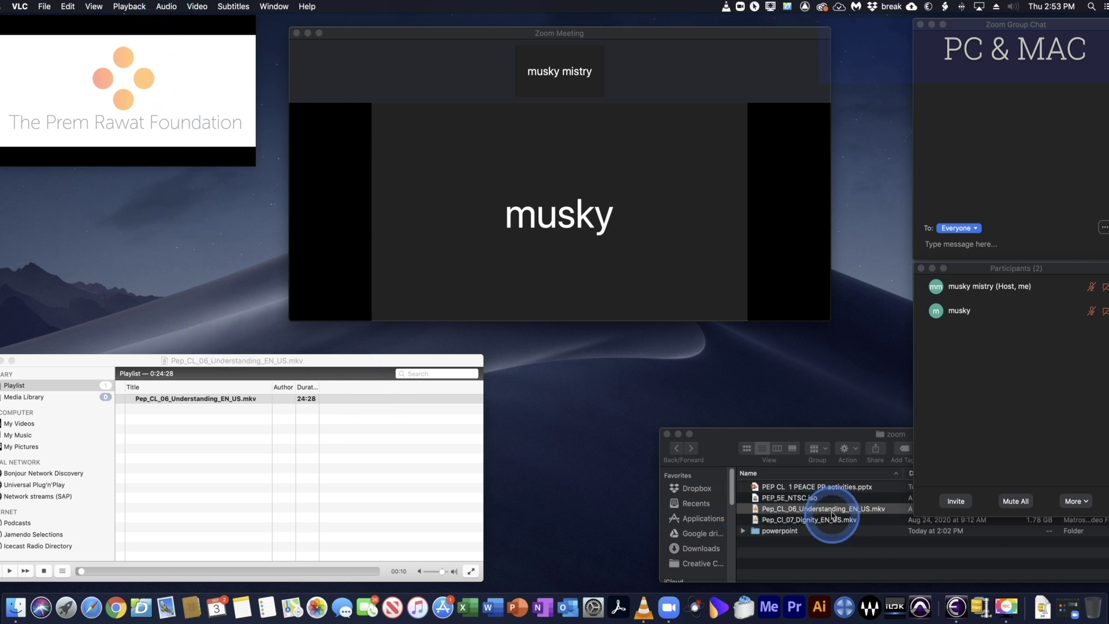
Open PEP CL 1 PEACE PP activities.pptx from the zoom folder, try its slide show, then return to Zoom
left_click(794, 491)
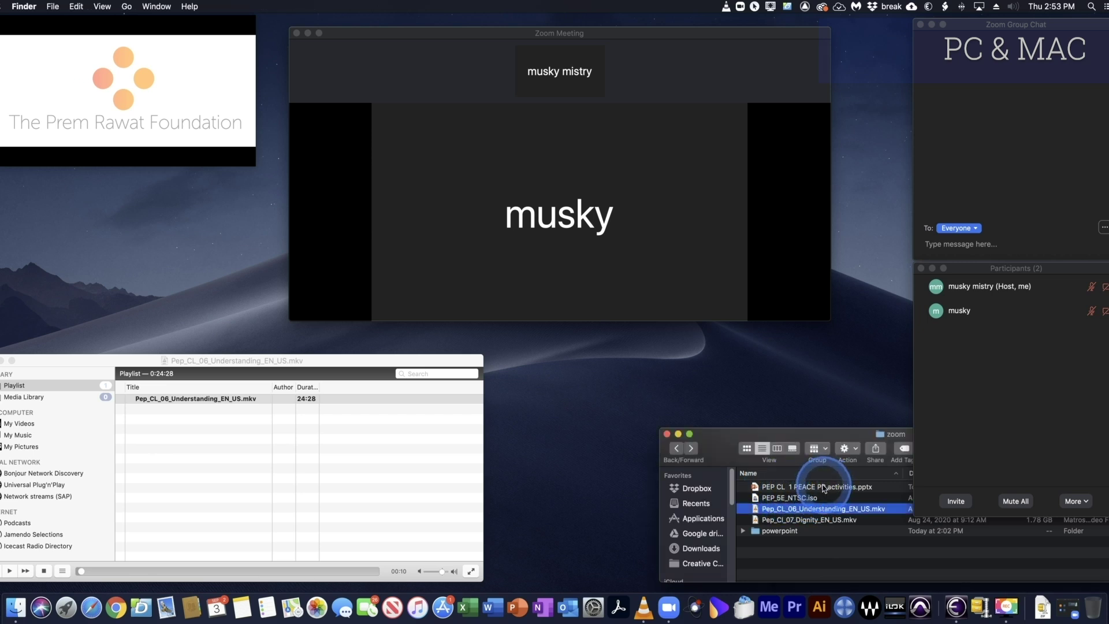
left_click(820, 488)
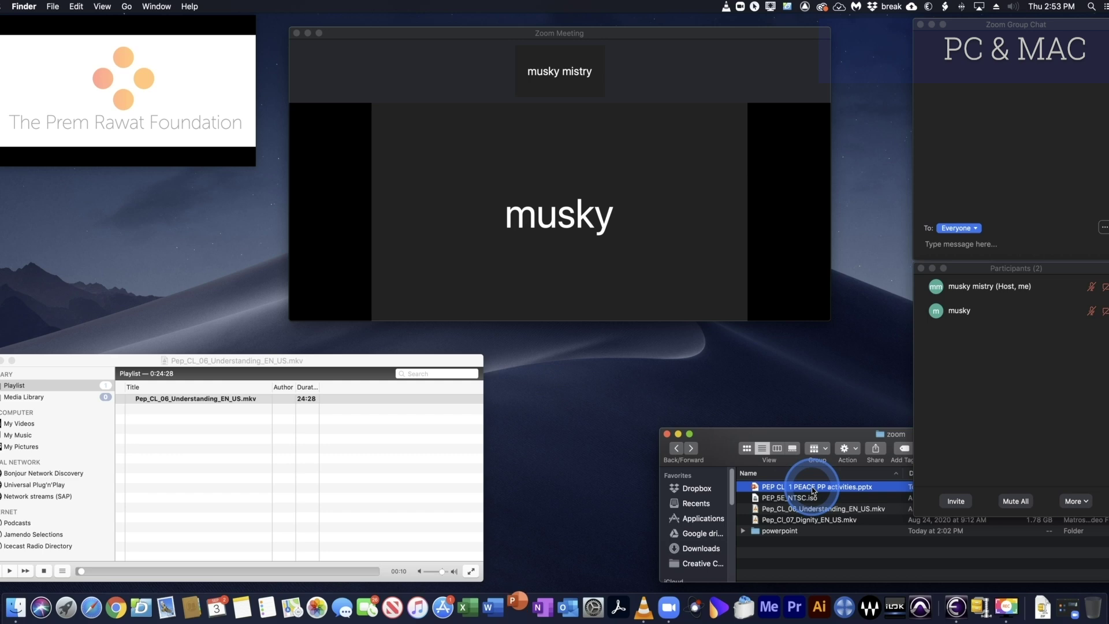
double_click(813, 489)
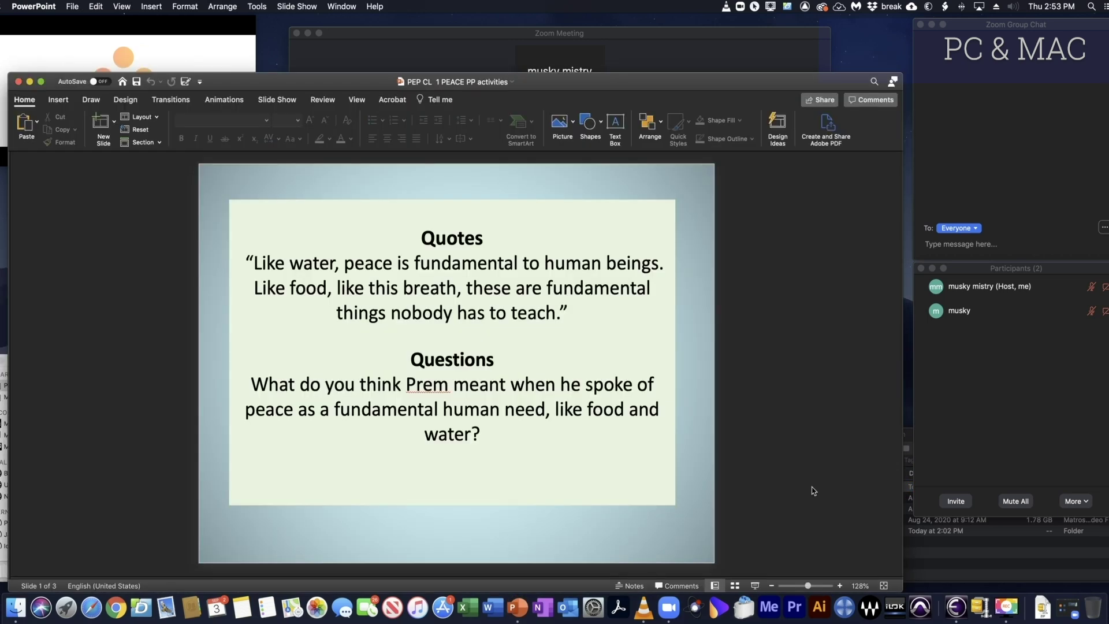
left_click(812, 489)
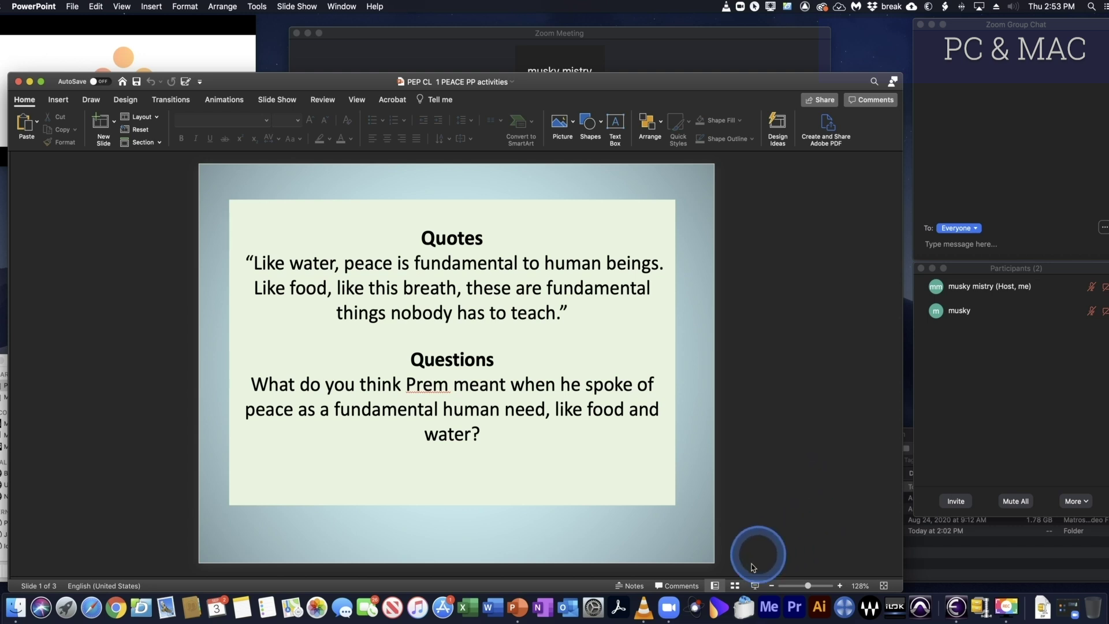
left_click(757, 587)
left_click(757, 587)
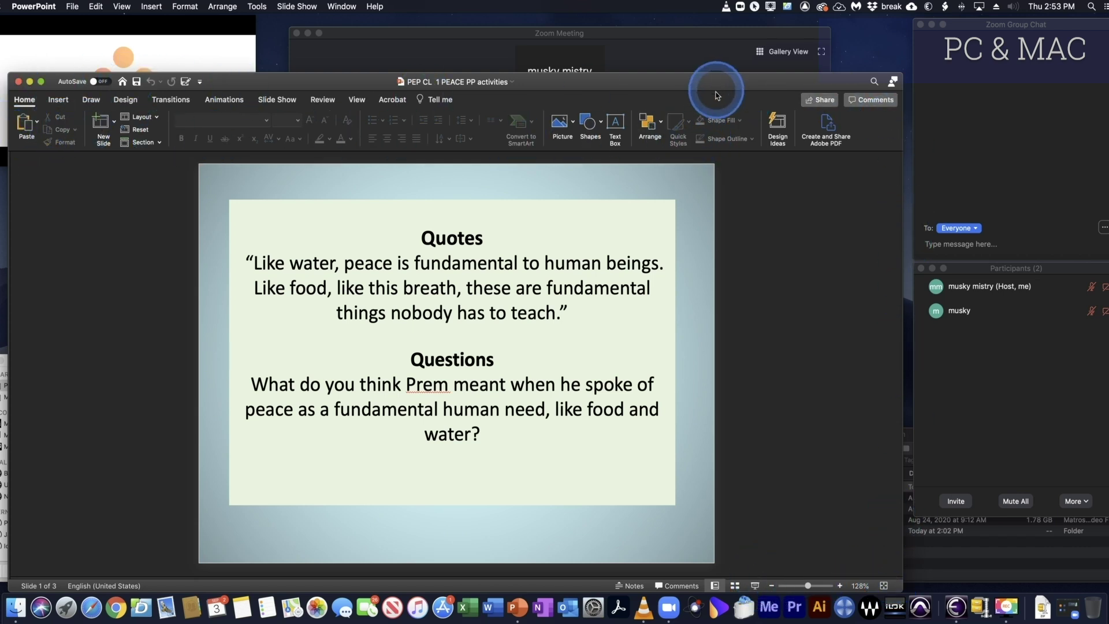
left_click(716, 43)
Share the Microsoft PowerPoint window showing the Quotes and Questions slide, then stop sharing
left_click(579, 301)
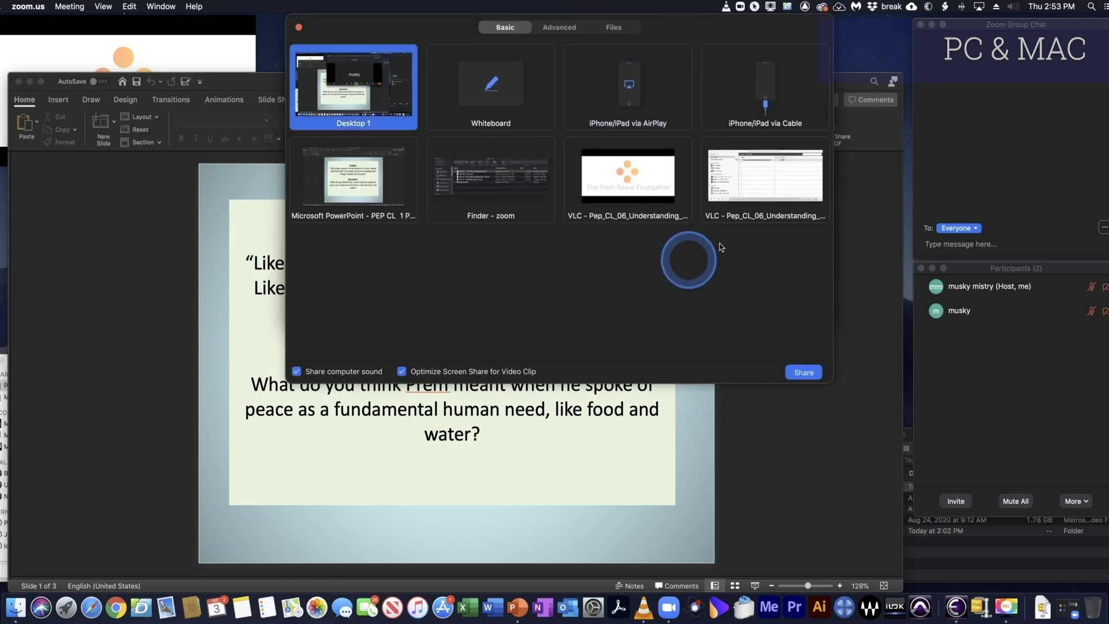
left_click(353, 209)
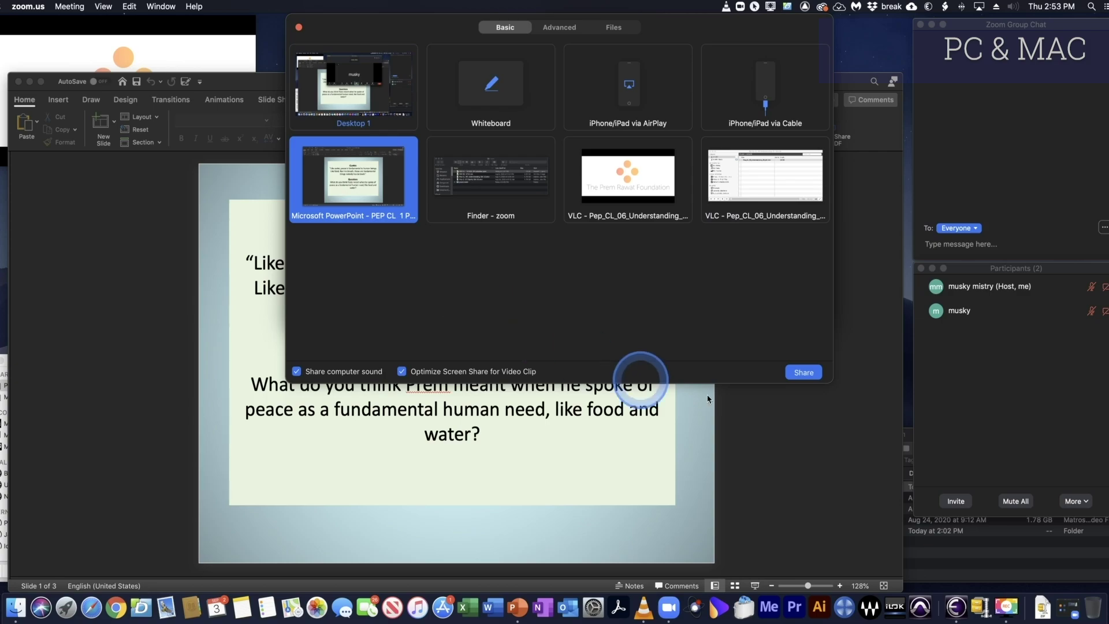
left_click(804, 372)
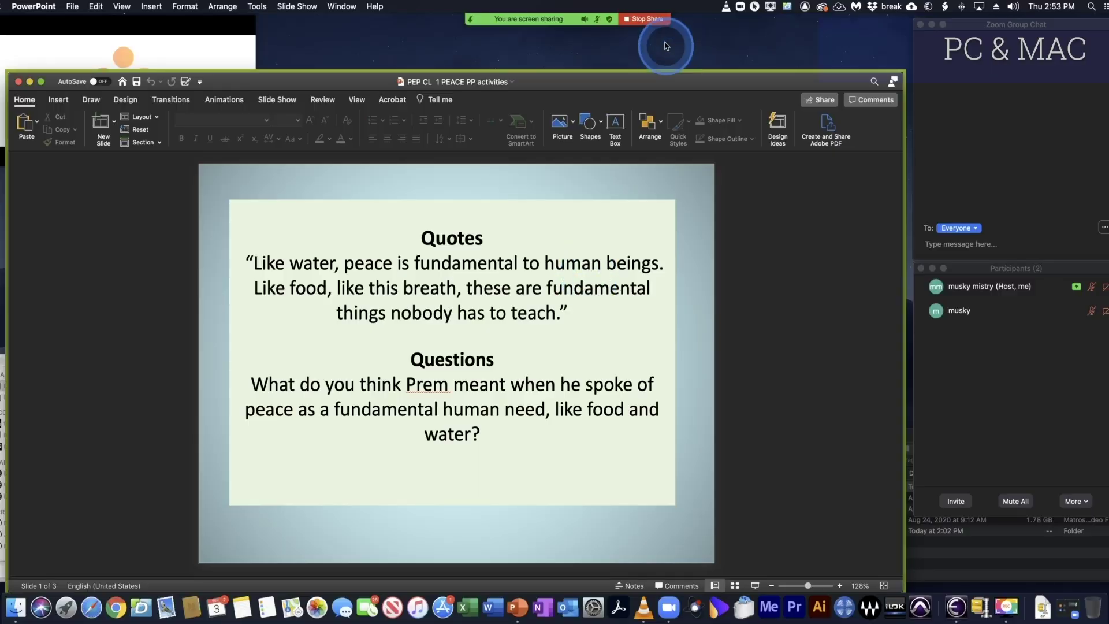
left_click(649, 19)
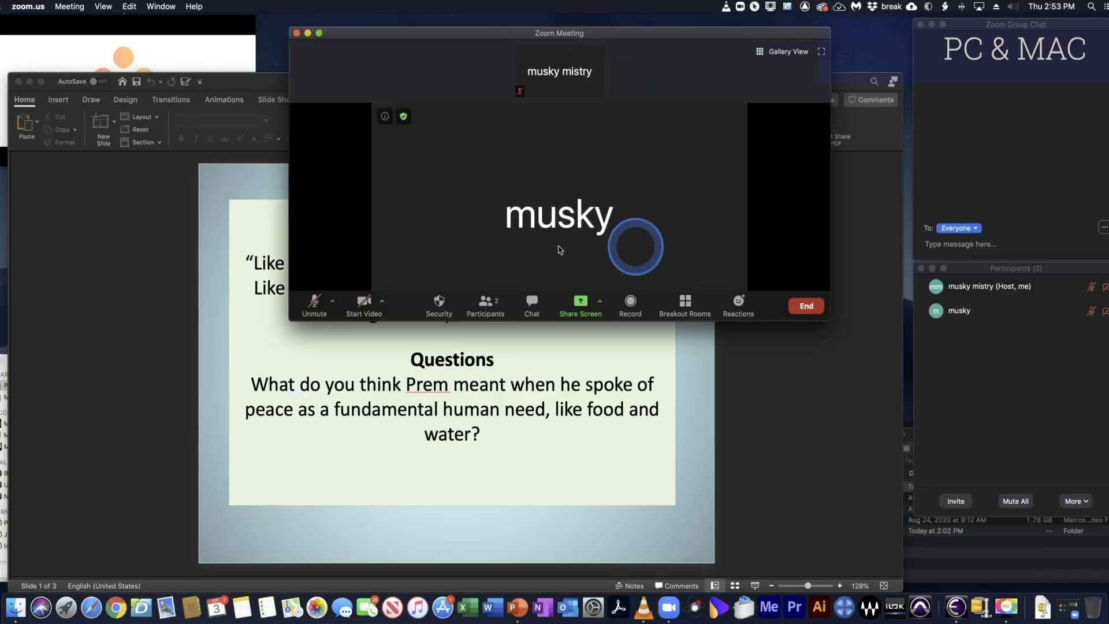